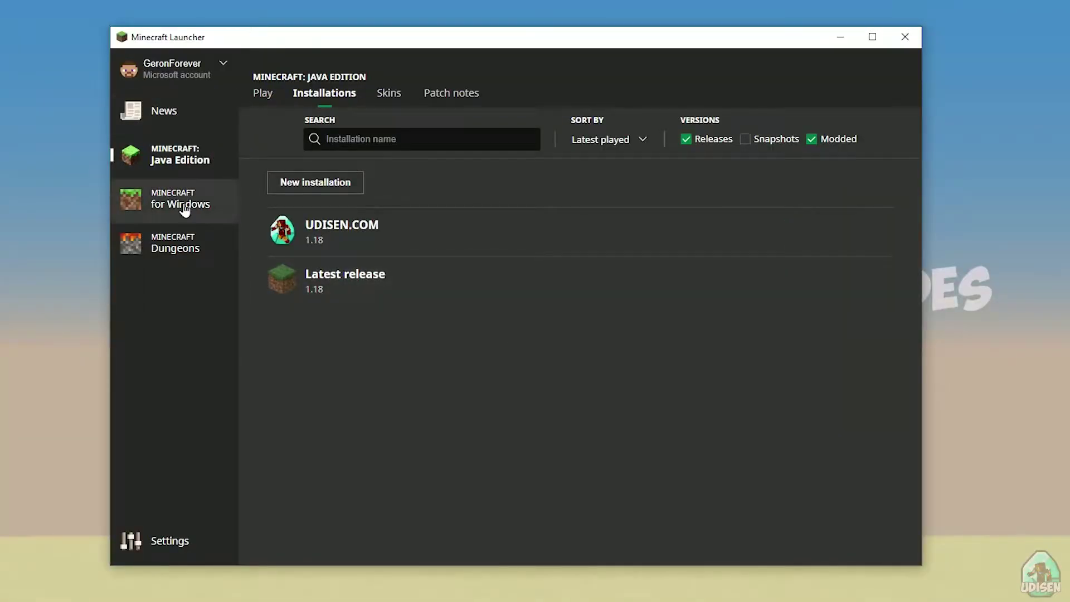
View the Minecraft for Windows and News pages, and return to the Java Edition installations list
{"action": "left_click", "coordinate": [184, 207]}
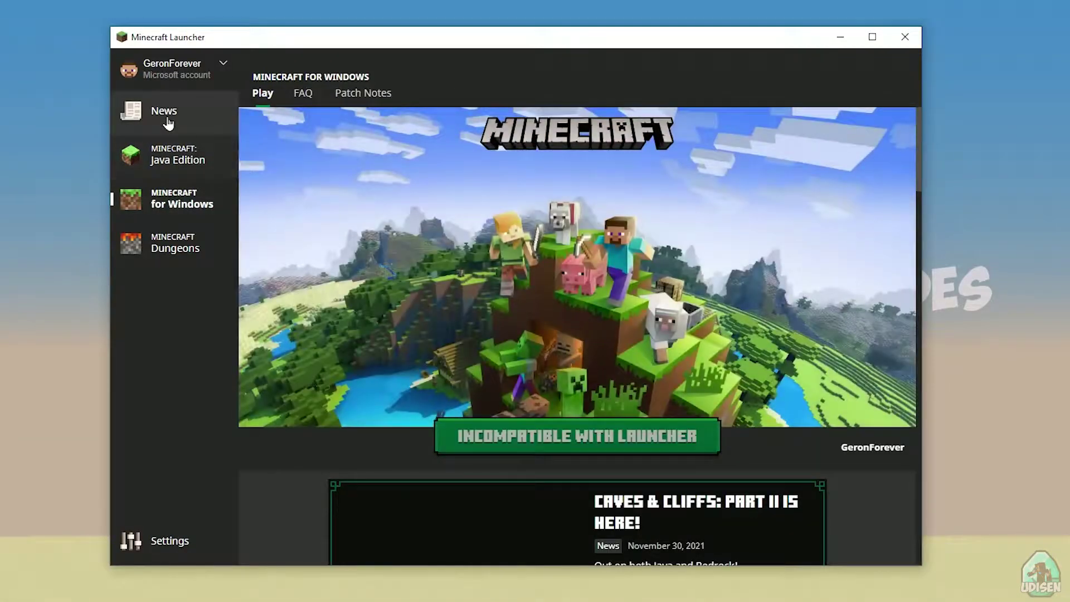
{"action": "left_click", "coordinate": [168, 123]}
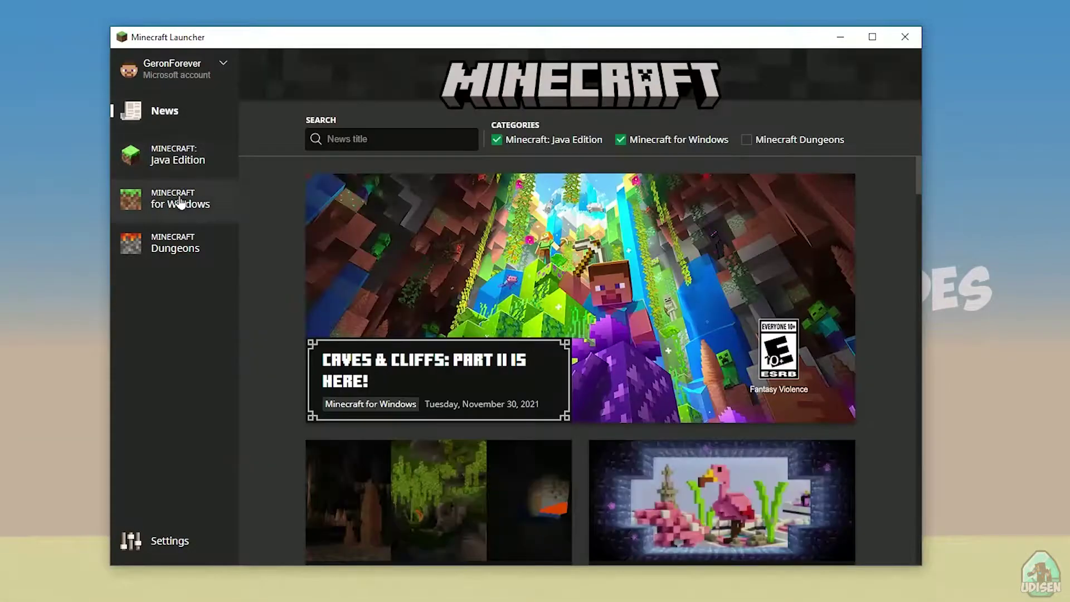
{"action": "left_click", "coordinate": [192, 155]}
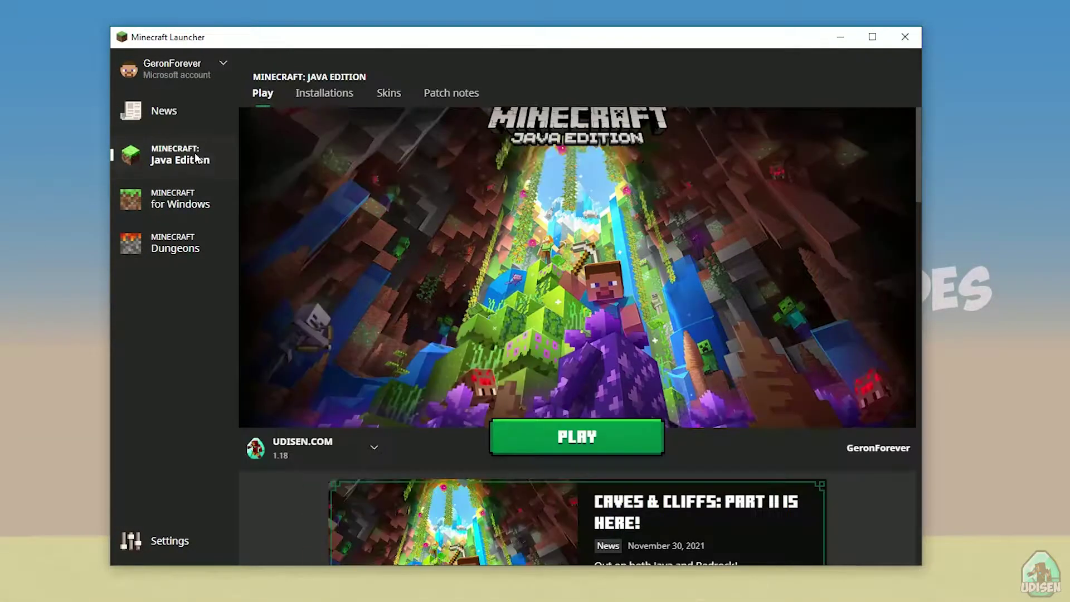
{"action": "left_click", "coordinate": [346, 96]}
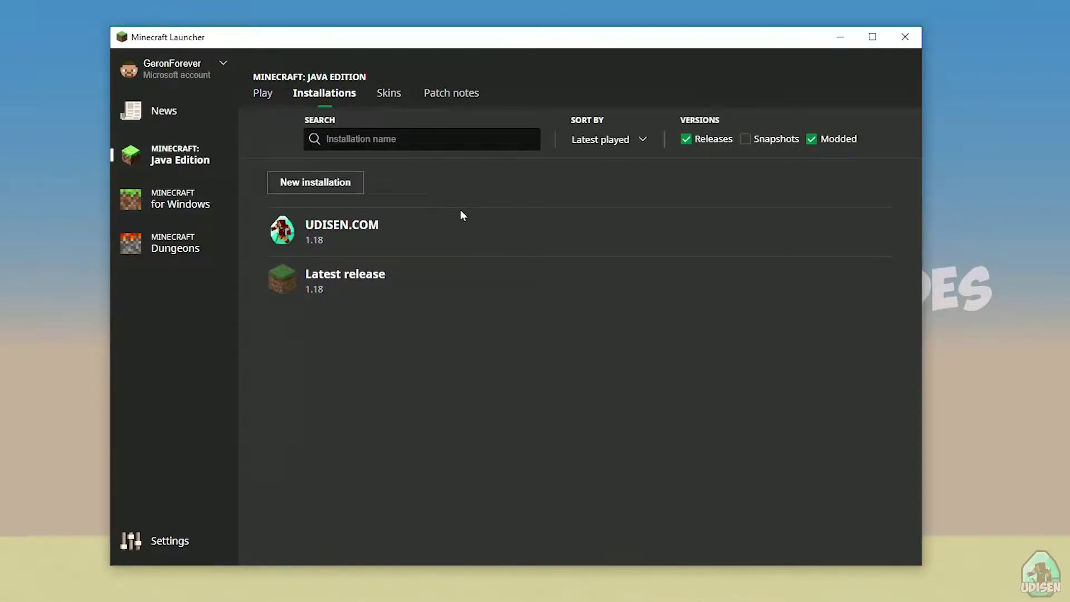
{"action": "left_click", "coordinate": [311, 184]}
{"action": "left_click", "coordinate": [422, 193]}
{"action": "type", "text": "jnghnmghngnhgn"}
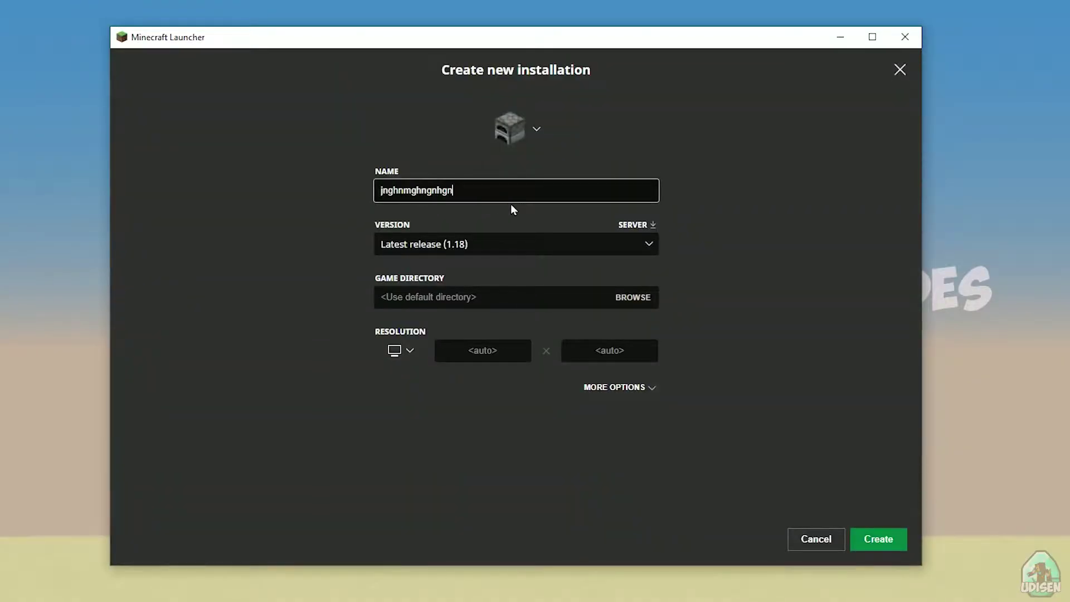
{"action": "left_click", "coordinate": [816, 539]}
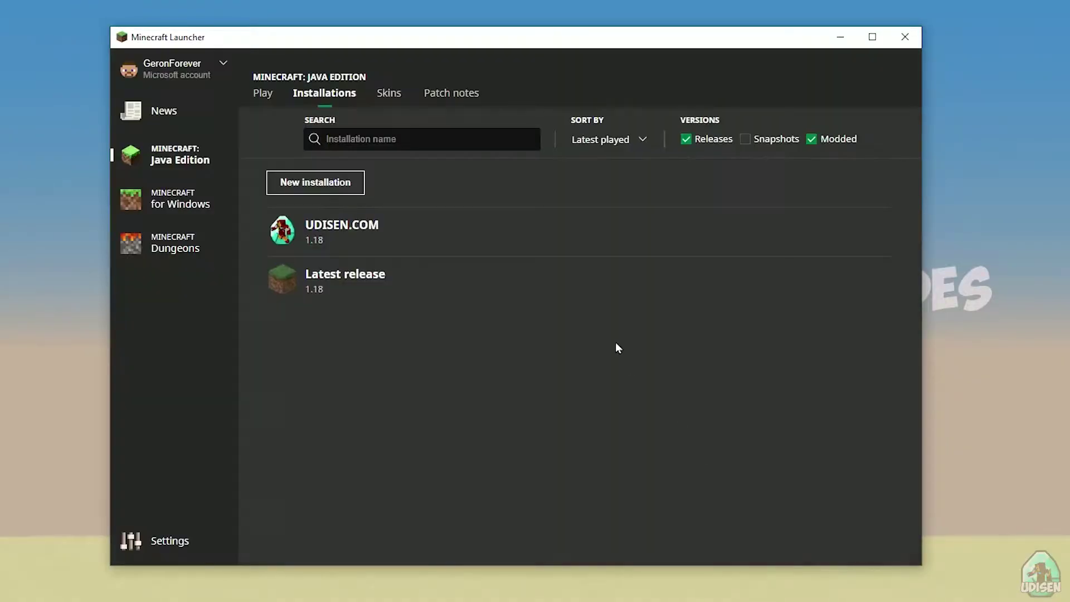
Open the UDISEN.COM installation for editing and choose release 1.18 as its version
{"action": "left_click", "coordinate": [395, 235]}
{"action": "left_click", "coordinate": [447, 245]}
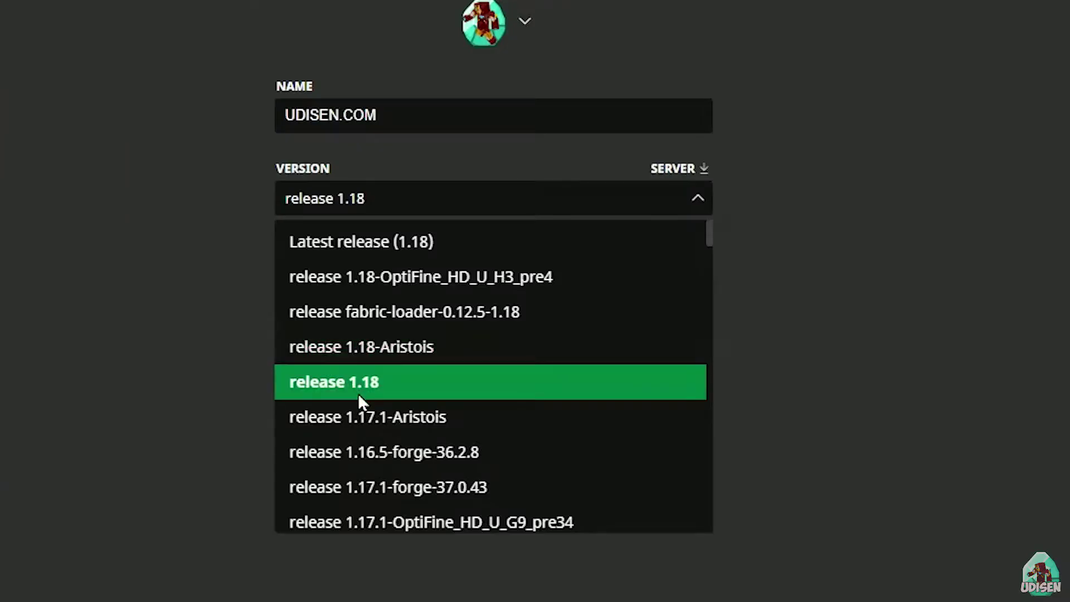
{"action": "left_click", "coordinate": [429, 363]}
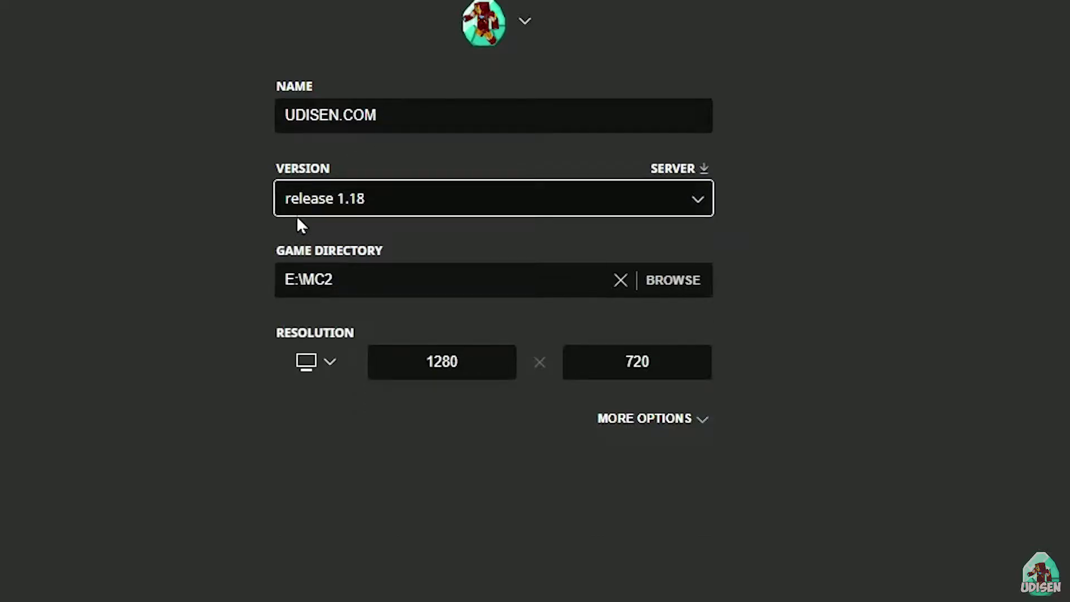
Switch the installation's version to release 1.16.5-forge-36.2.8
{"action": "left_click", "coordinate": [377, 211]}
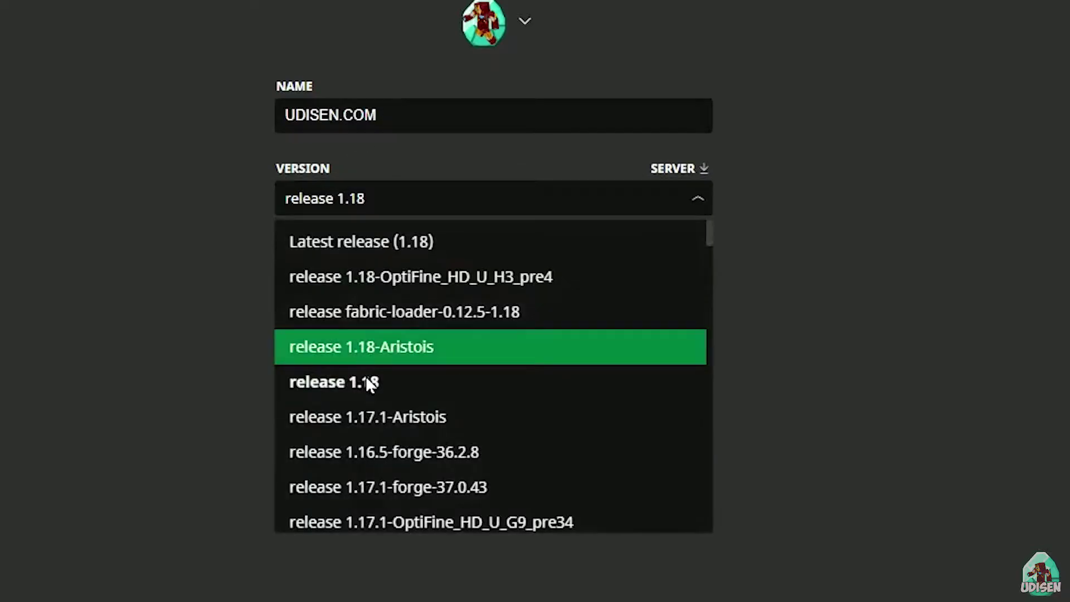
{"action": "scroll", "coordinate": [464, 315], "scroll_direction": "down", "scroll_amount": 4}
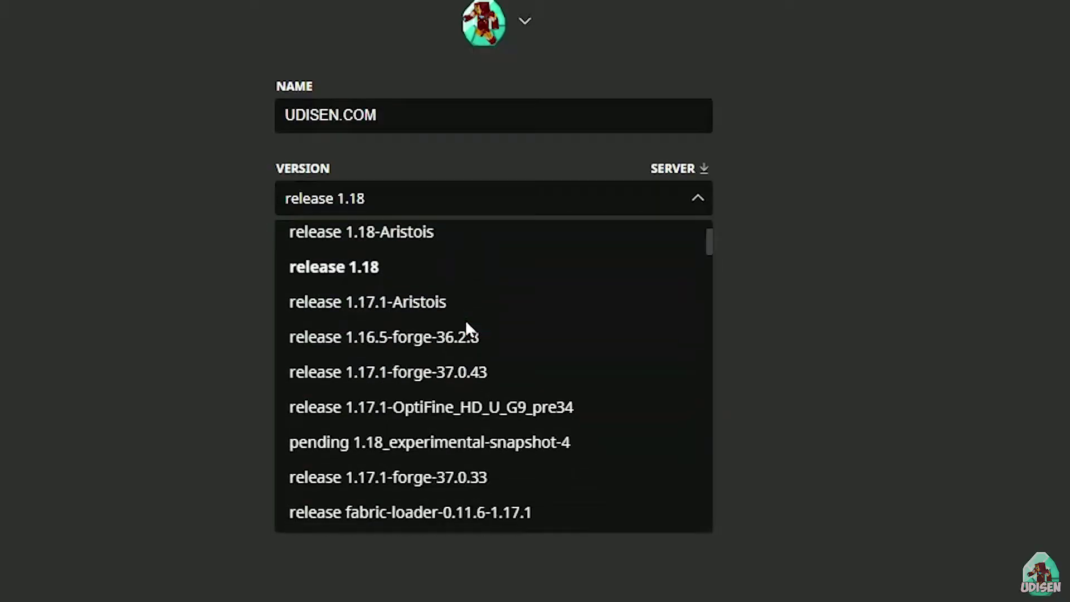
{"action": "left_click", "coordinate": [472, 312]}
Change the installation's version to pending 1.18_experimental-snapshot-4
{"action": "left_click", "coordinate": [437, 207]}
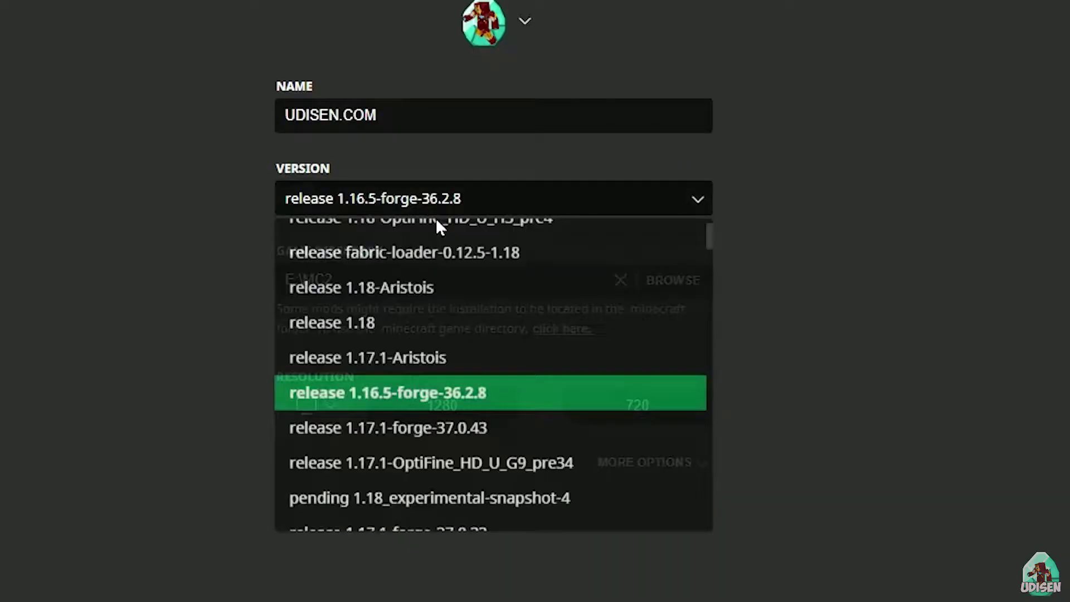
{"action": "scroll", "coordinate": [429, 368], "scroll_direction": "down", "scroll_amount": 6}
{"action": "scroll", "coordinate": [441, 351], "scroll_direction": "up", "scroll_amount": 1}
{"action": "scroll", "coordinate": [443, 351], "scroll_direction": "up", "scroll_amount": 3}
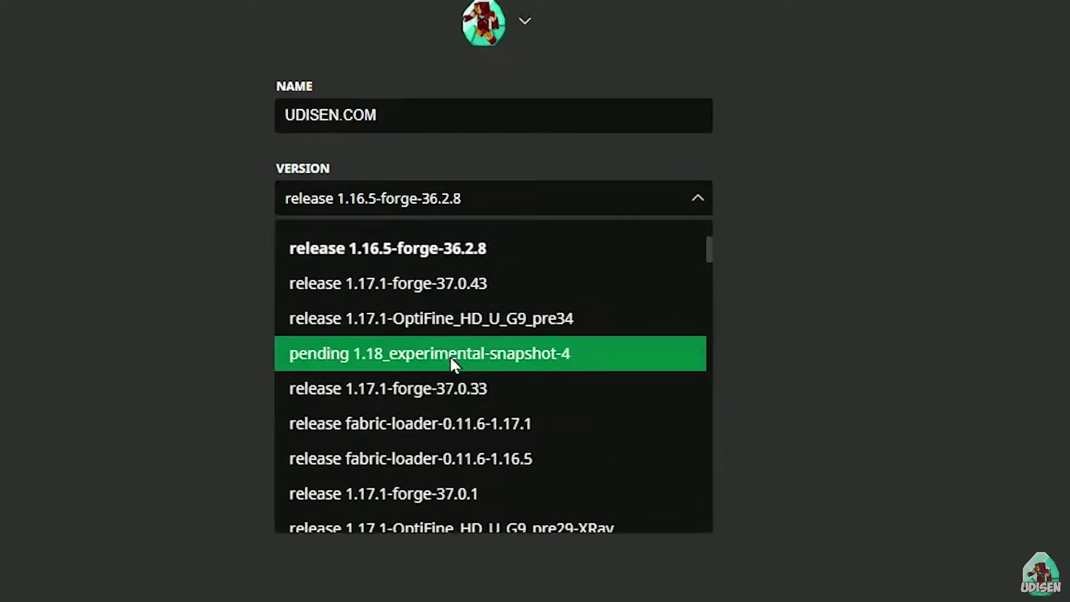
{"action": "left_click", "coordinate": [446, 351]}
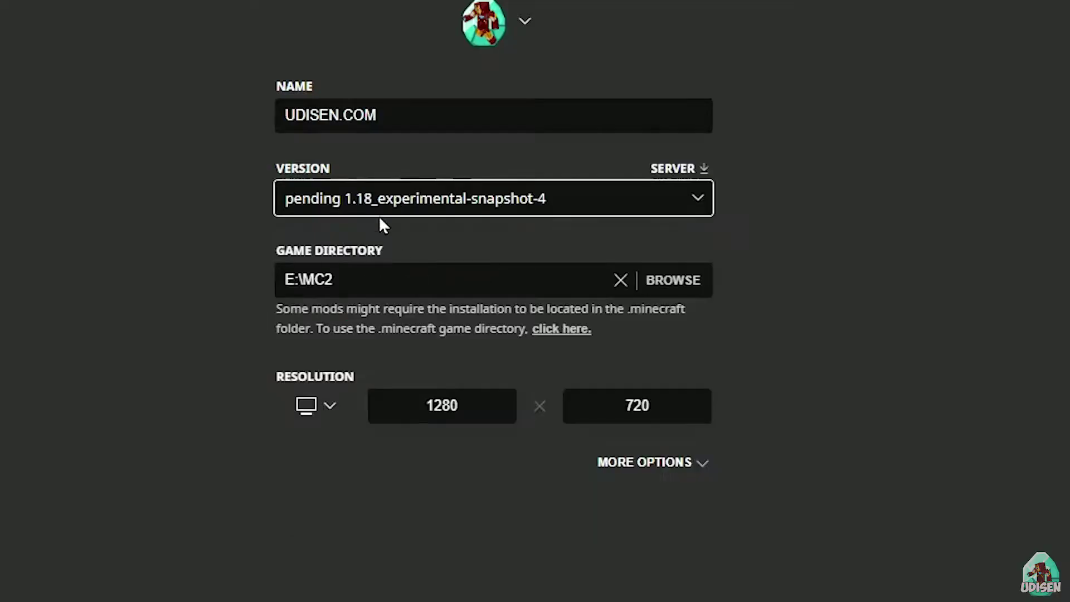
Set the UDISEN.COM installation's version back to release 1.18 and save the installation
{"action": "left_click", "coordinate": [546, 208]}
{"action": "scroll", "coordinate": [508, 310], "scroll_direction": "up", "scroll_amount": 4}
{"action": "left_click", "coordinate": [472, 362]}
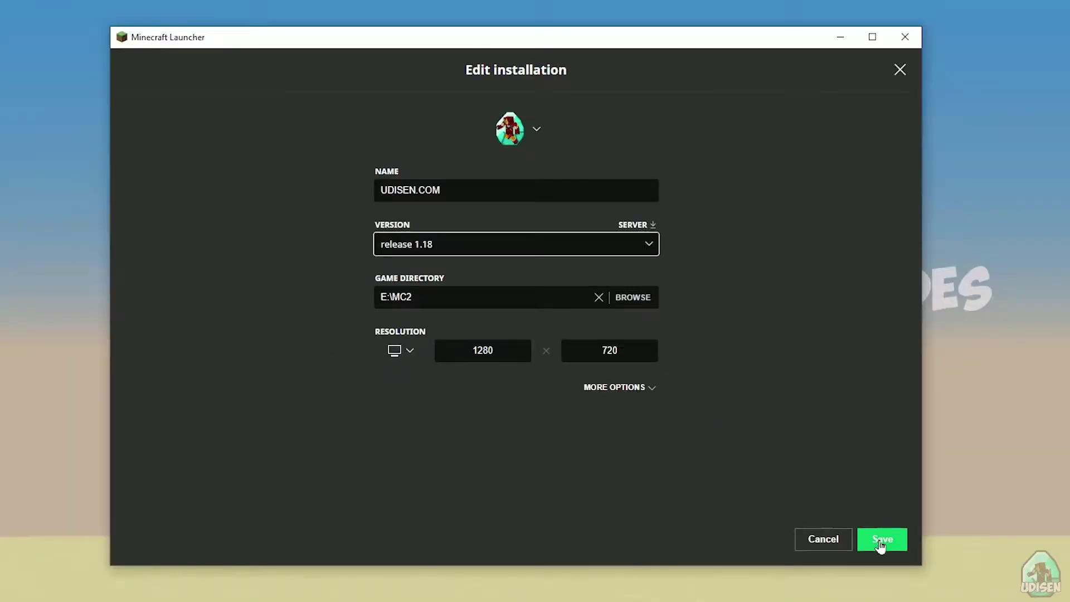
{"action": "left_click", "coordinate": [881, 544]}
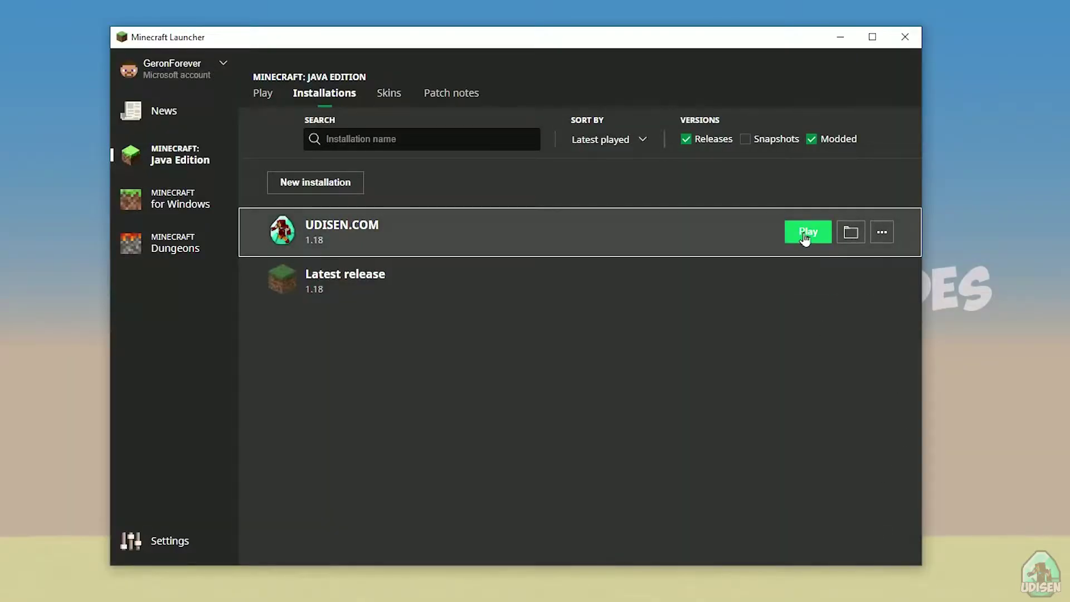
Run the game with the UDISEN.COM installation and close the Minecraft Launcher
{"action": "left_click", "coordinate": [805, 237]}
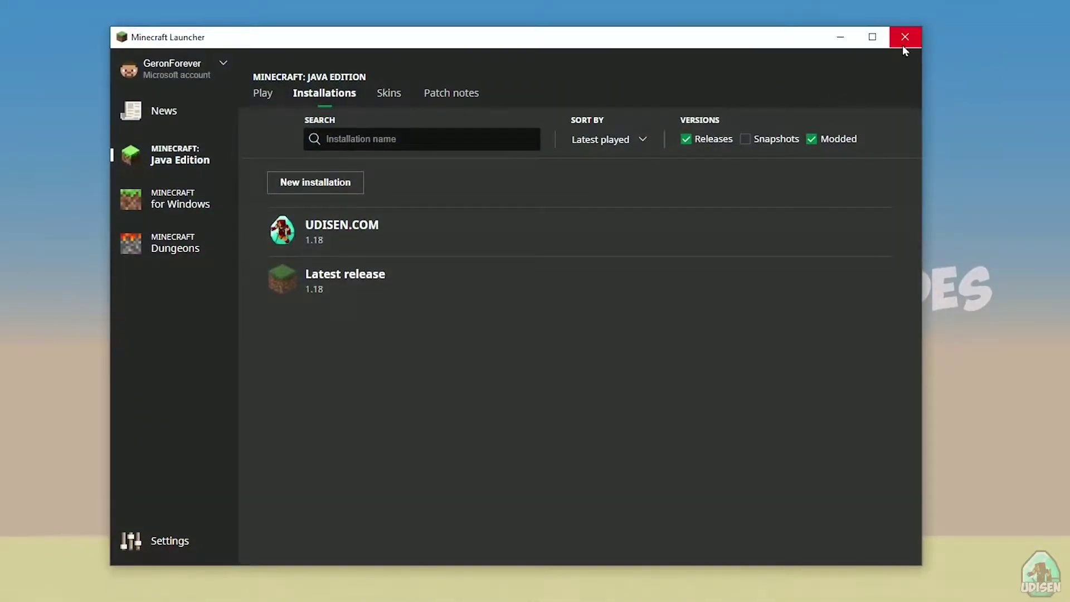
{"action": "left_click", "coordinate": [903, 46]}
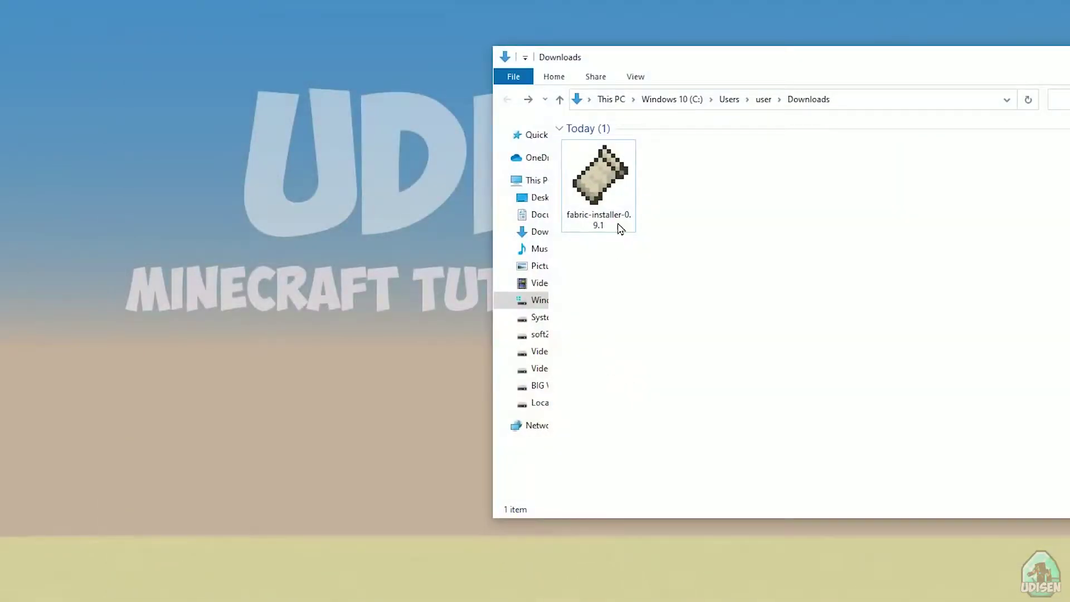
Launch fabric-installer-0.9.1 from the Downloads folder and move the windows into clear view
{"action": "left_click_drag", "start_coordinate": [823, 72], "coordinate": [558, 74]}
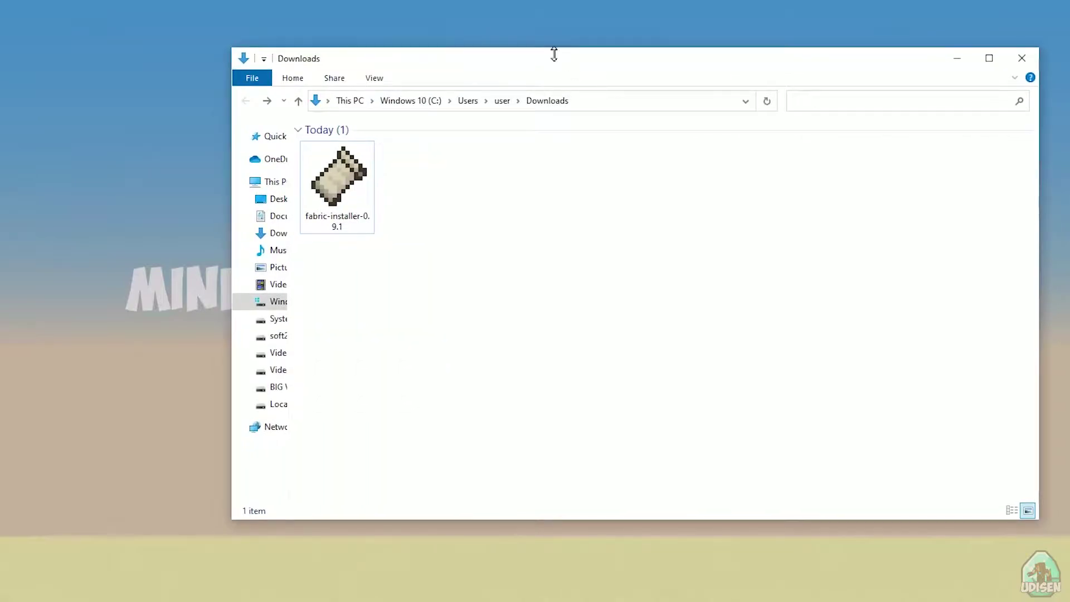
{"action": "double_click", "coordinate": [348, 177]}
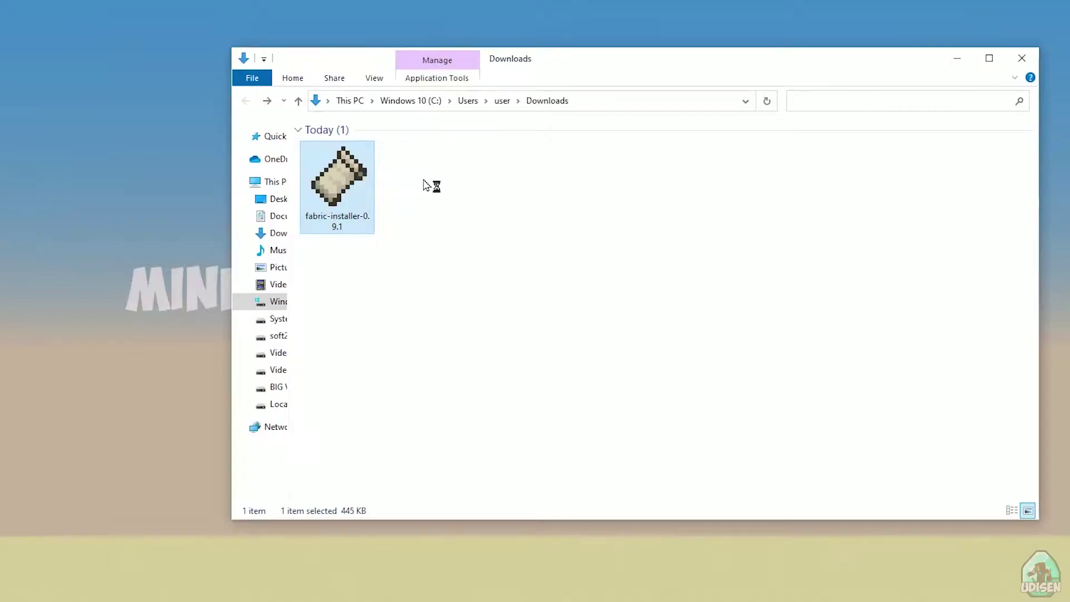
{"action": "left_click_drag", "start_coordinate": [537, 235], "coordinate": [580, 194]}
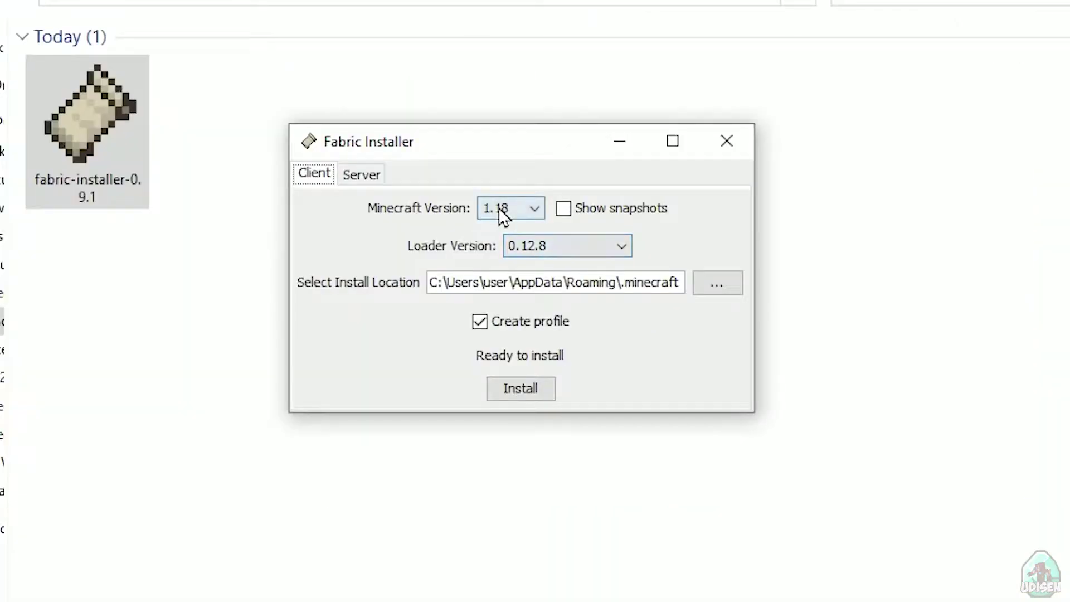
Examine the Fabric Installer's Minecraft version list, its Client and Server options, and the loader version list
{"action": "left_click", "coordinate": [587, 235]}
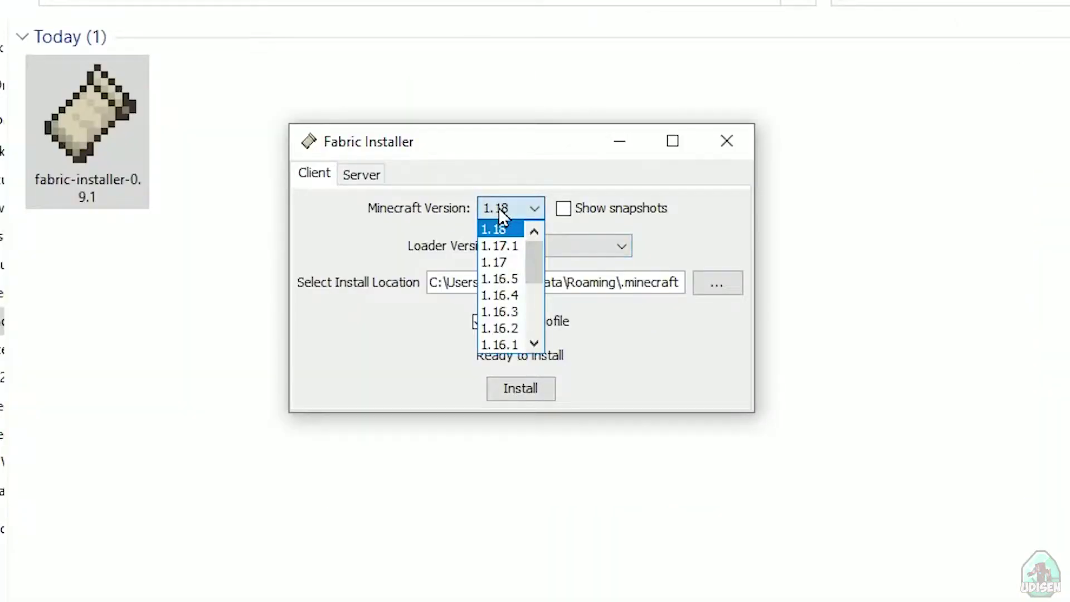
{"action": "left_click", "coordinate": [498, 208]}
{"action": "left_click", "coordinate": [344, 174]}
{"action": "left_click", "coordinate": [328, 175]}
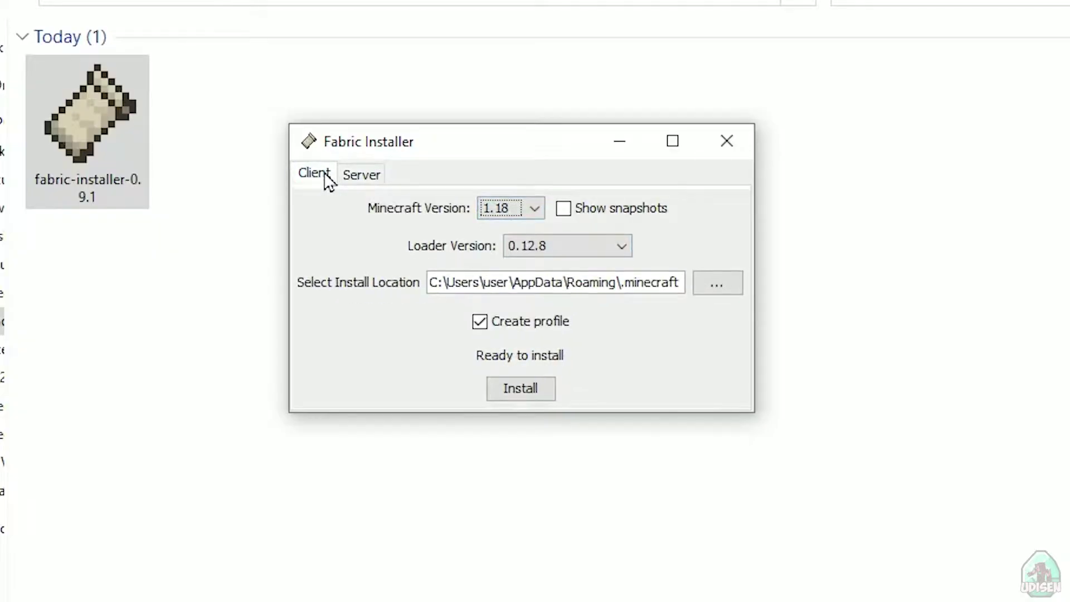
{"action": "left_click", "coordinate": [360, 178]}
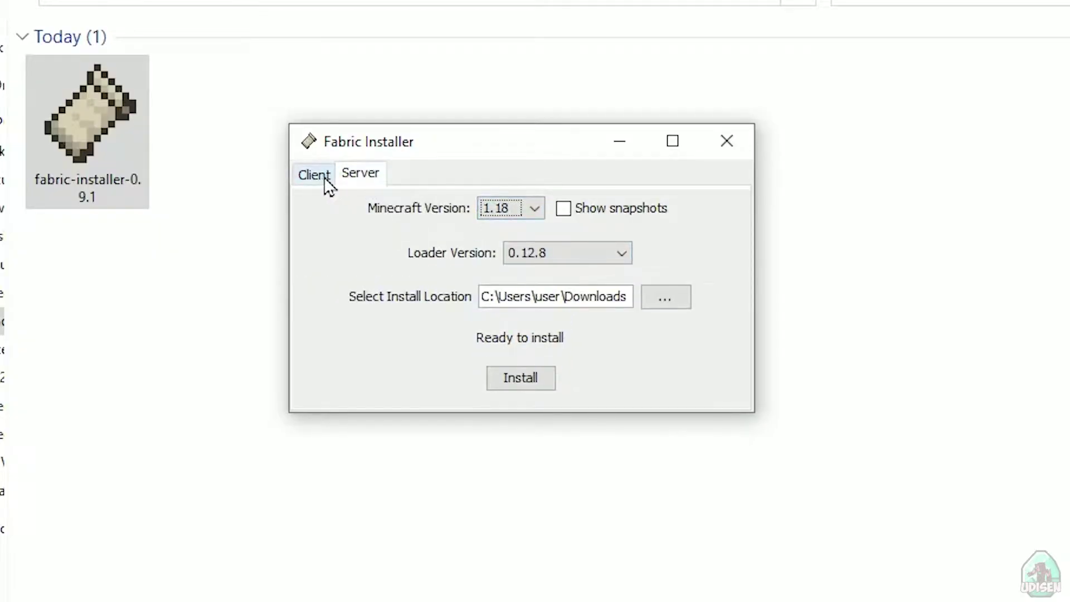
{"action": "left_click", "coordinate": [323, 177]}
{"action": "left_click", "coordinate": [556, 248]}
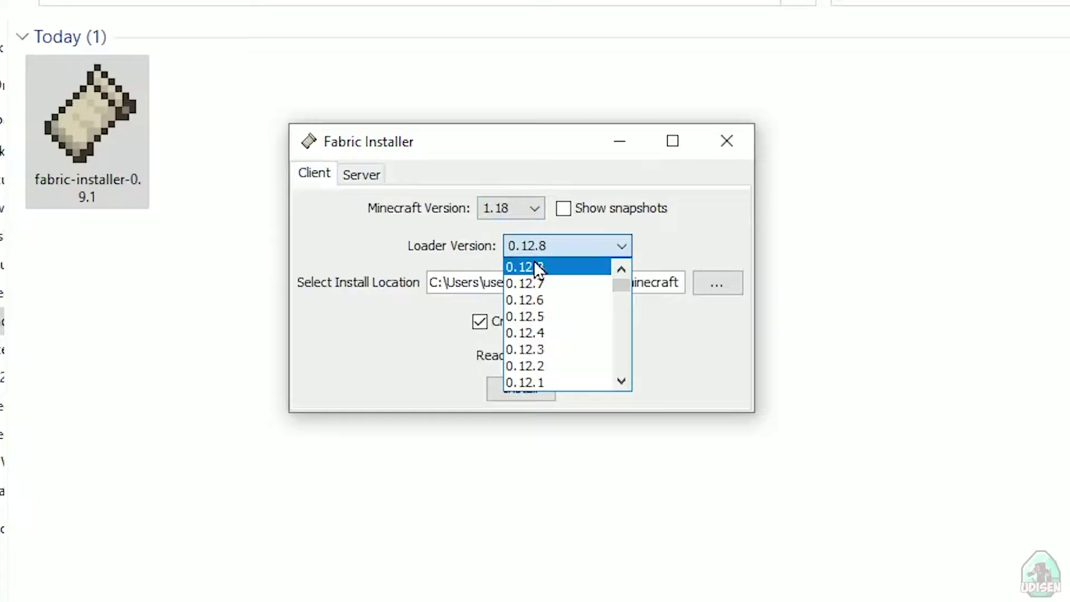
{"action": "left_click", "coordinate": [428, 245]}
Look through the available Minecraft versions and select 1.18 for the client installation
{"action": "left_click", "coordinate": [510, 208]}
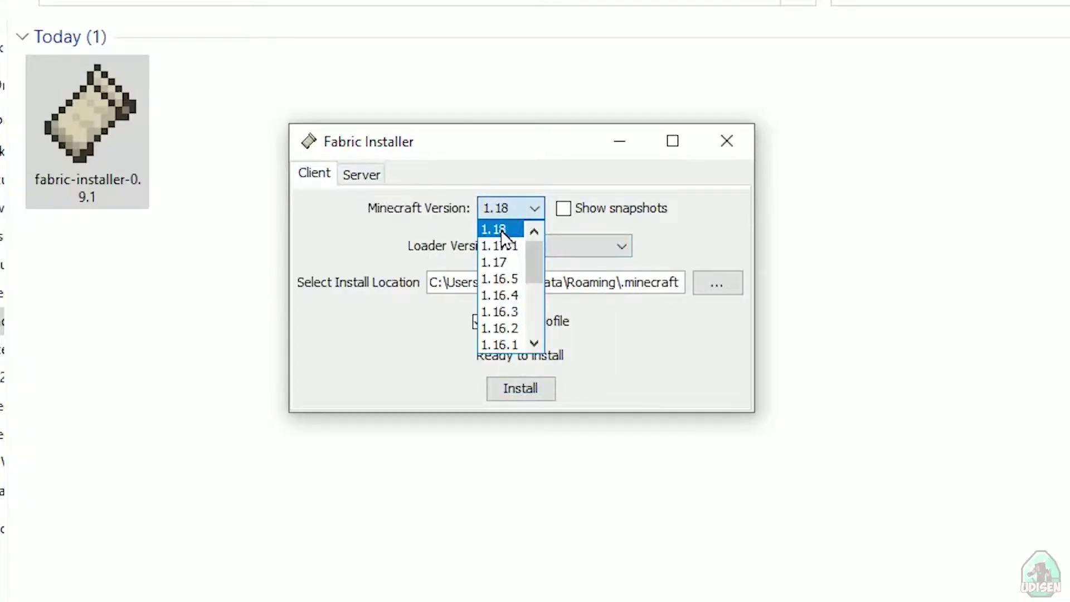
{"action": "left_click", "coordinate": [501, 228]}
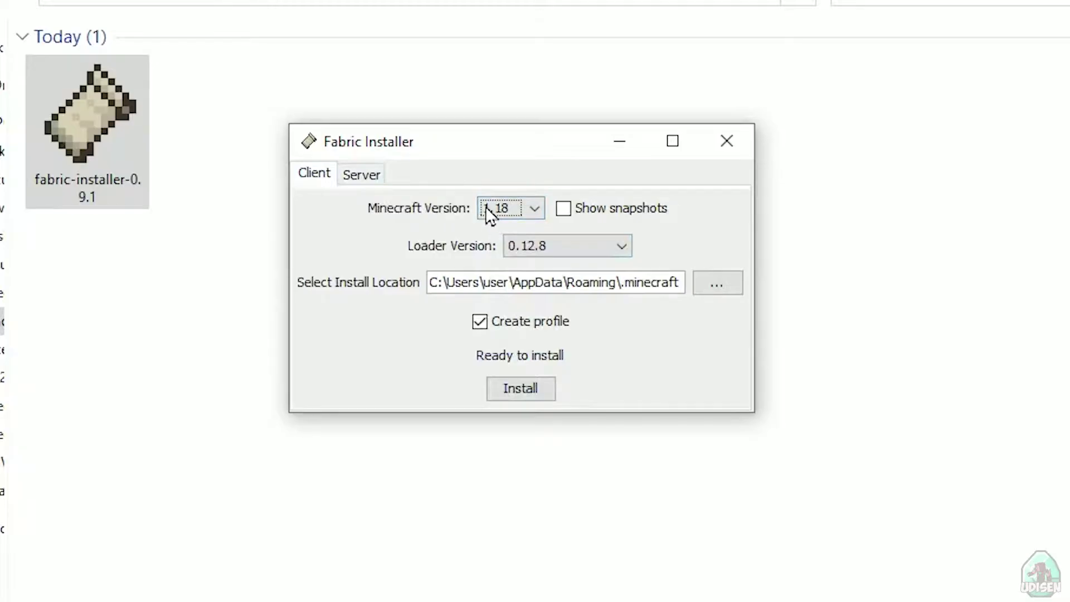
{"action": "left_click", "coordinate": [503, 209]}
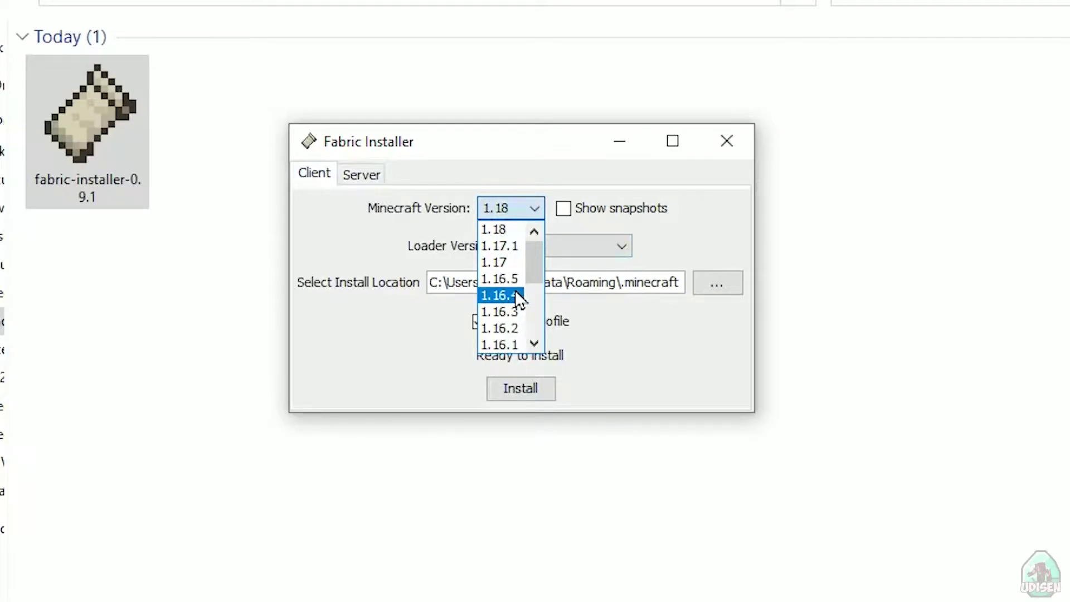
{"action": "scroll", "coordinate": [510, 299], "scroll_direction": "down", "scroll_amount": 3}
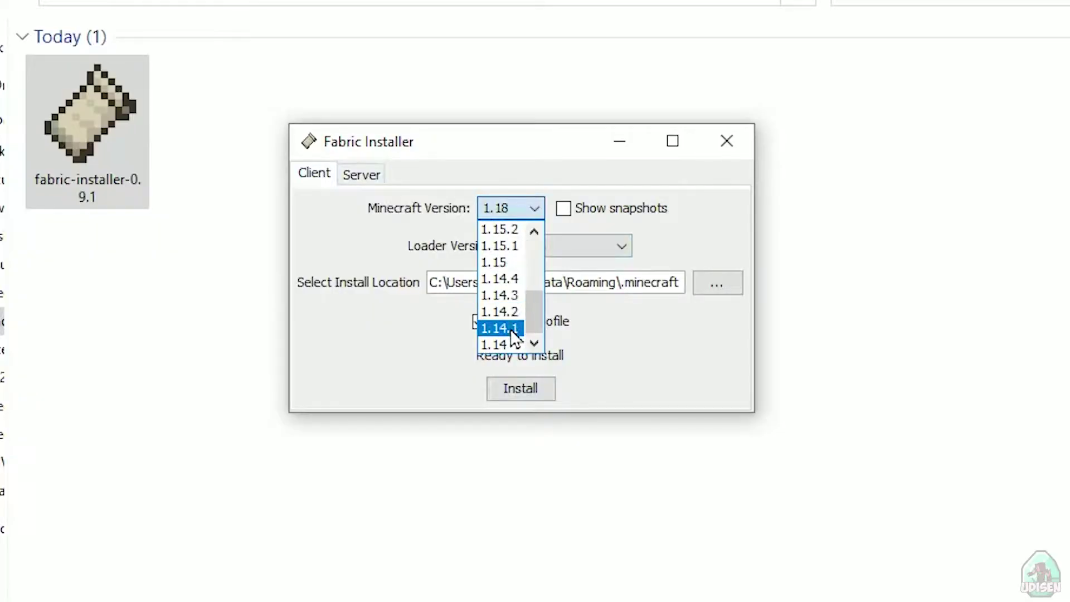
{"action": "scroll", "coordinate": [517, 248], "scroll_direction": "up", "scroll_amount": 3}
{"action": "scroll", "coordinate": [516, 245], "scroll_direction": "up", "scroll_amount": 1}
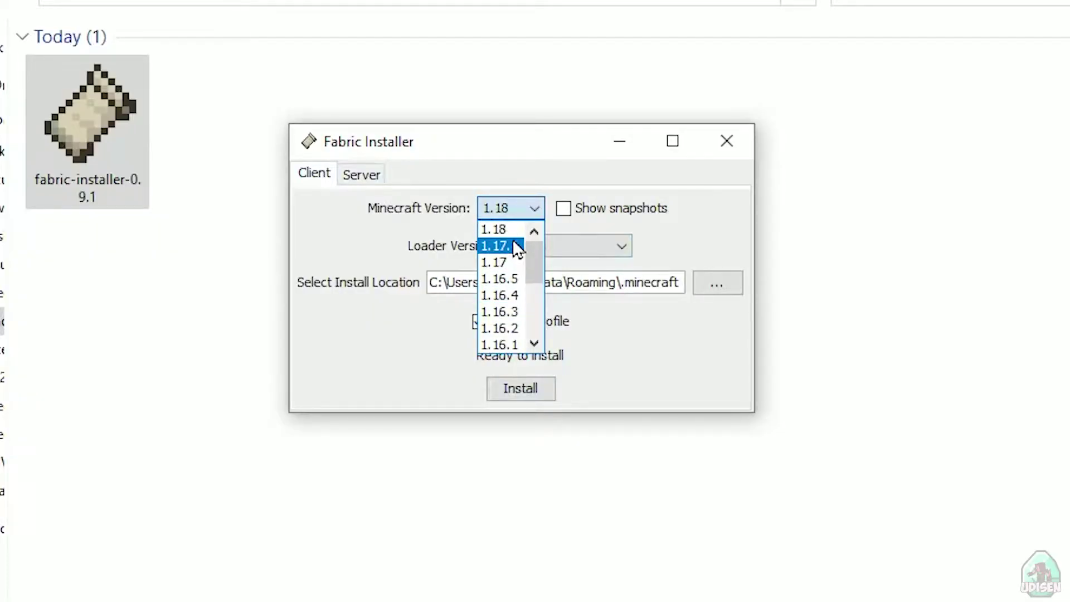
{"action": "left_click", "coordinate": [513, 233]}
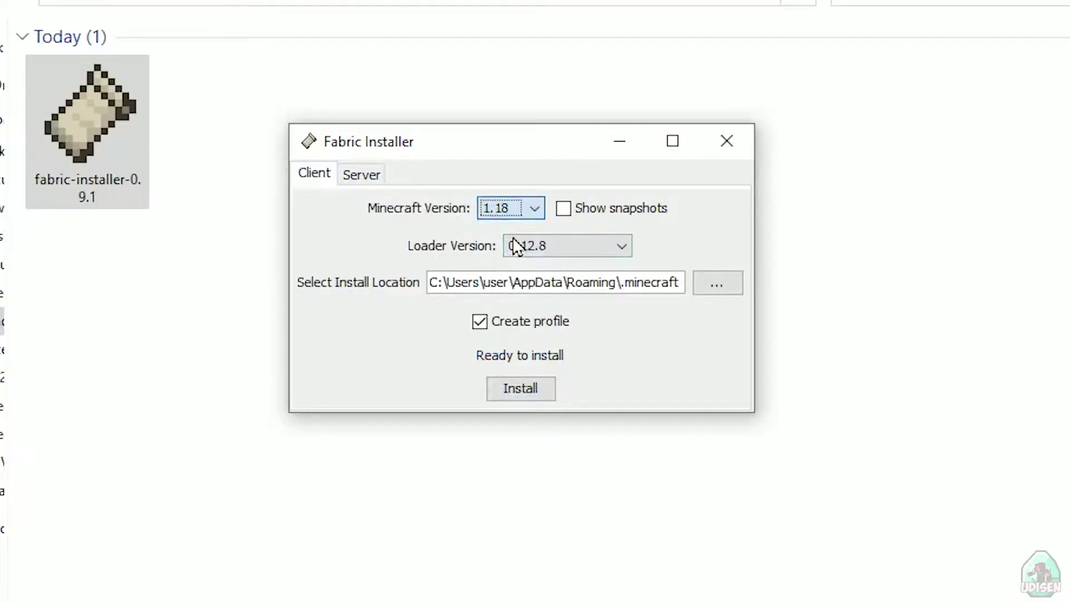
Install Fabric loader 0.12.8 for the client and close the Fabric Installer
{"action": "left_click", "coordinate": [513, 391]}
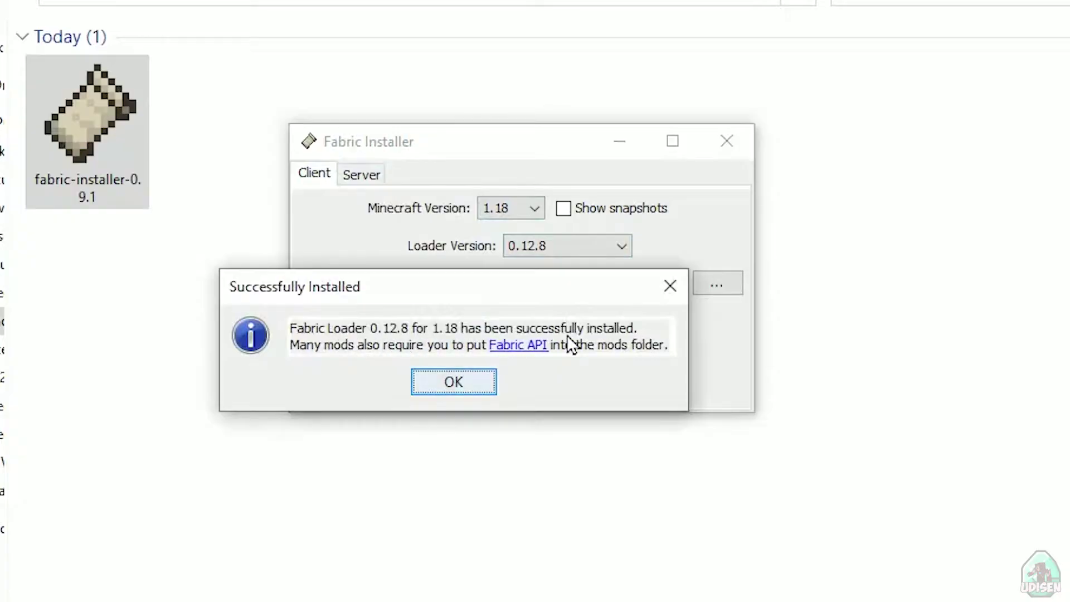
{"action": "left_click", "coordinate": [452, 385]}
{"action": "left_click", "coordinate": [733, 144]}
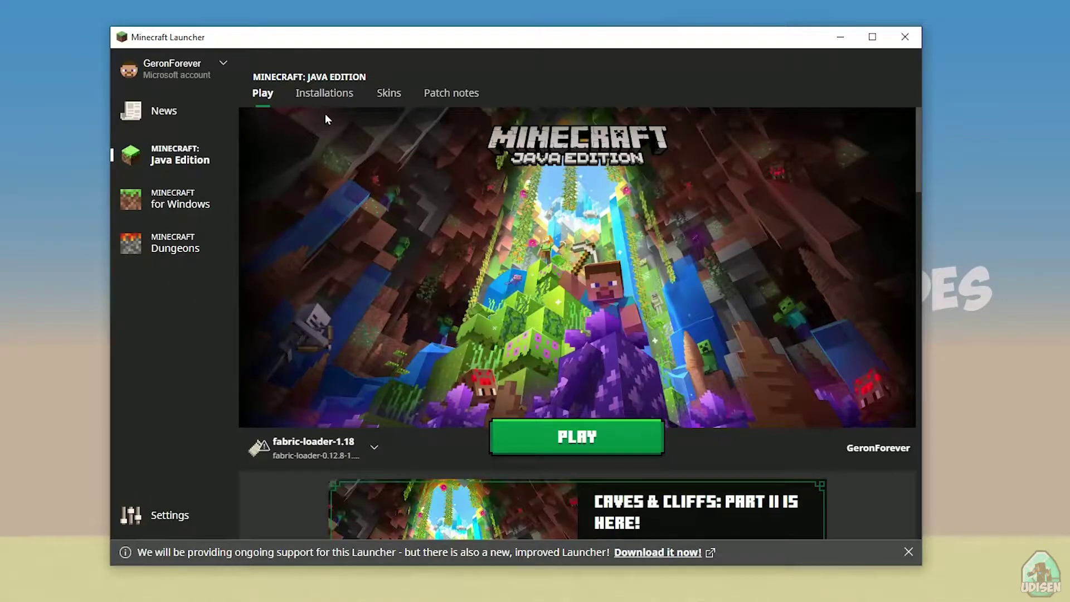
Edit the fabric-loader-1.18 installation, set its resolution to 1280 x 720, and save it
{"action": "left_click", "coordinate": [324, 93]}
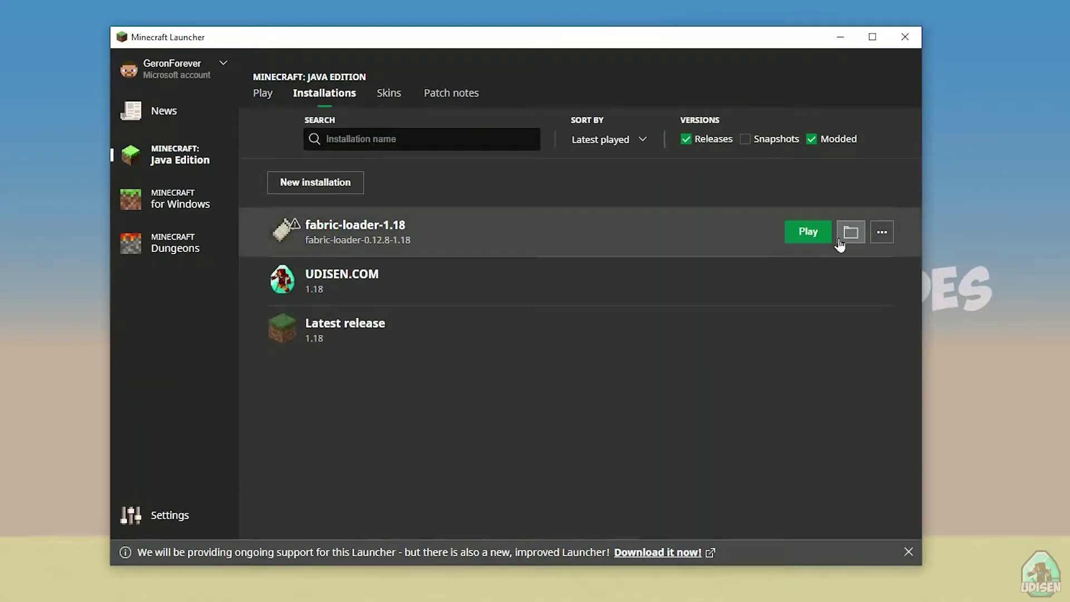
{"action": "left_click", "coordinate": [583, 243]}
{"action": "left_click", "coordinate": [512, 384]}
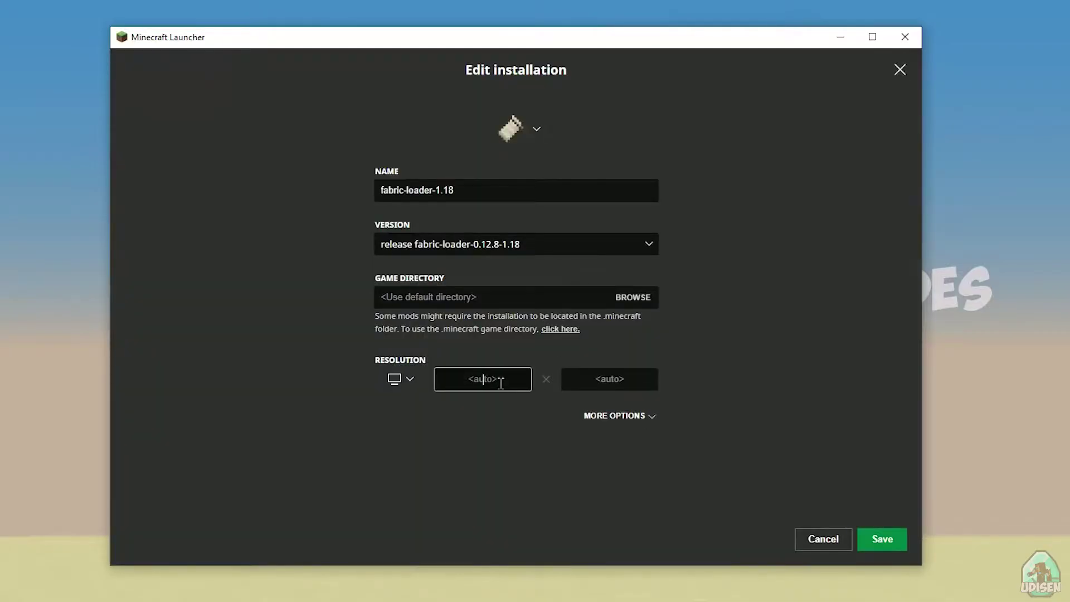
{"action": "type", "text": "1280"}
{"action": "left_click", "coordinate": [613, 380]}
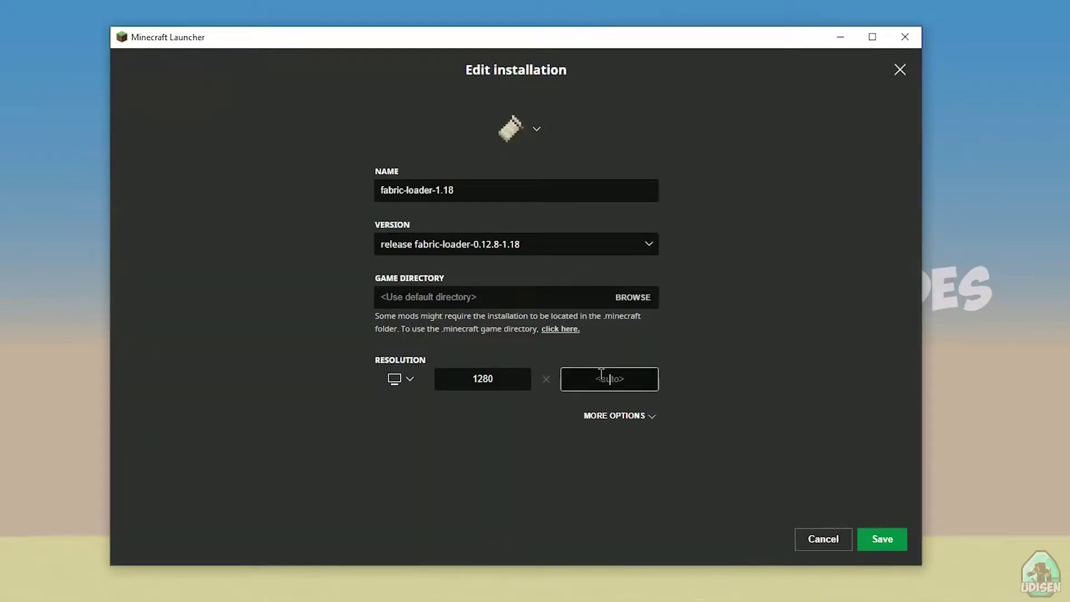
{"action": "type", "text": "720"}
{"action": "left_click", "coordinate": [881, 539]}
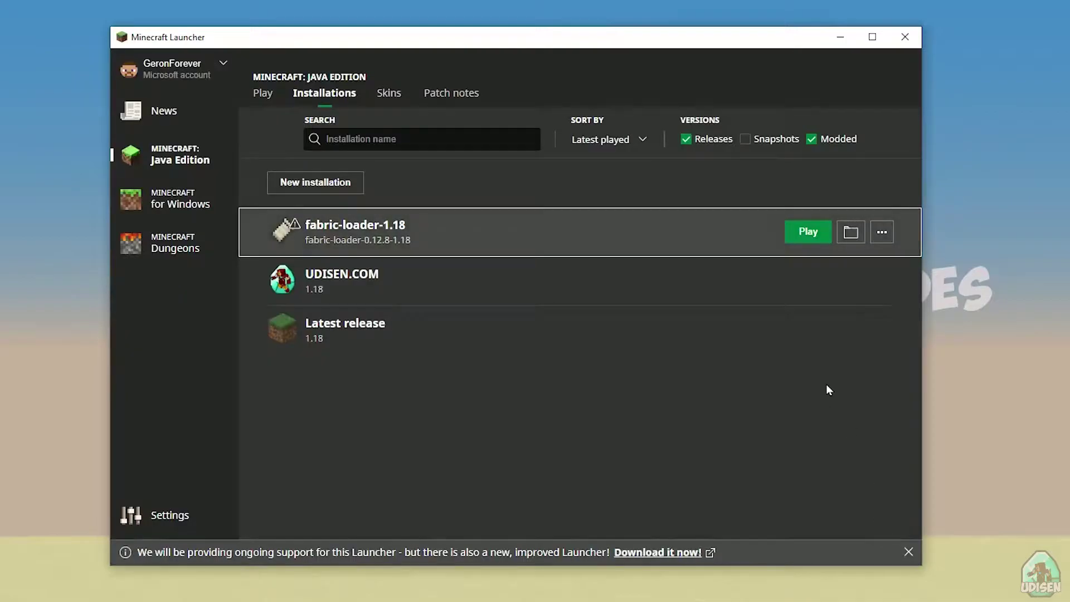
Open the mods folder inside the fabric-loader-1.18 game directory and move its window aside
{"action": "left_click", "coordinate": [850, 233]}
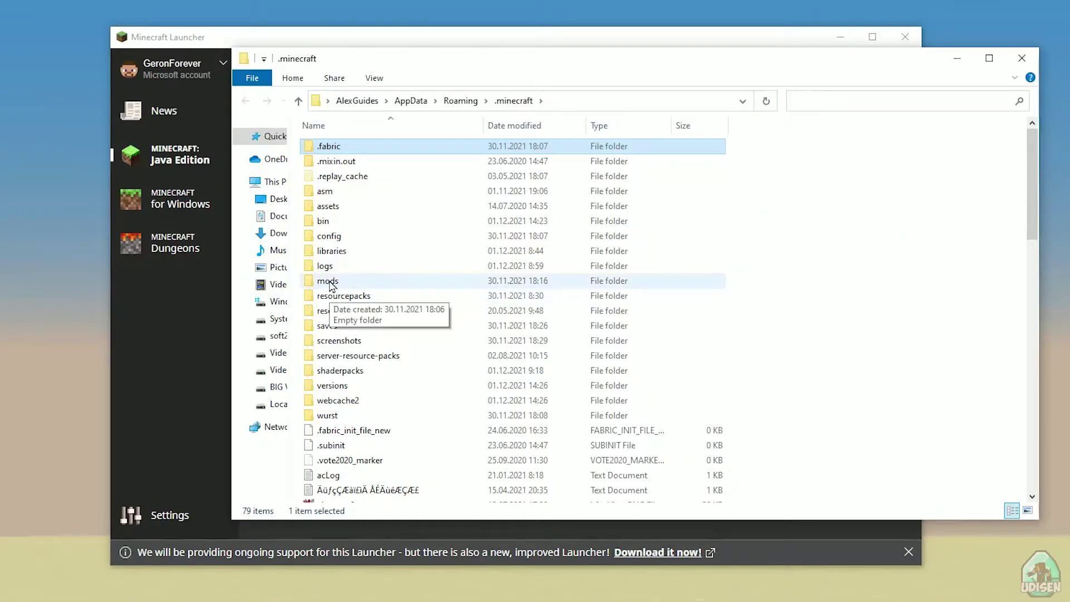
{"action": "double_click", "coordinate": [331, 284]}
{"action": "left_click_drag", "start_coordinate": [456, 58], "coordinate": [256, 42]}
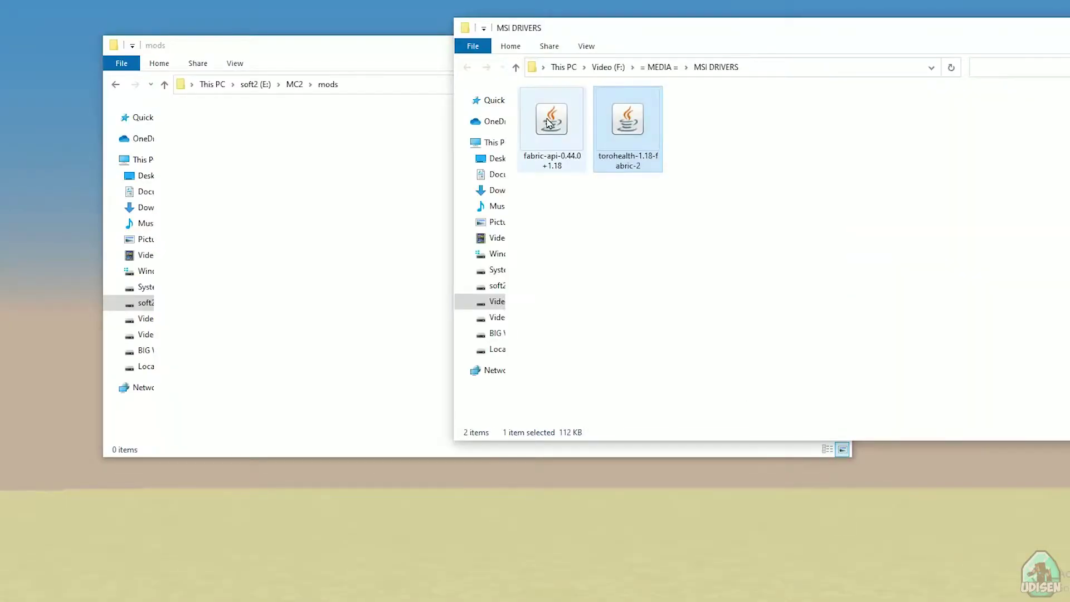
Copy torohealth-1.18-fabric-2 and fabric-api-0.44.0+1.18 from the MSI DRIVERS folder into the mods folder, and minimize the mods window
{"action": "left_click", "coordinate": [549, 124]}
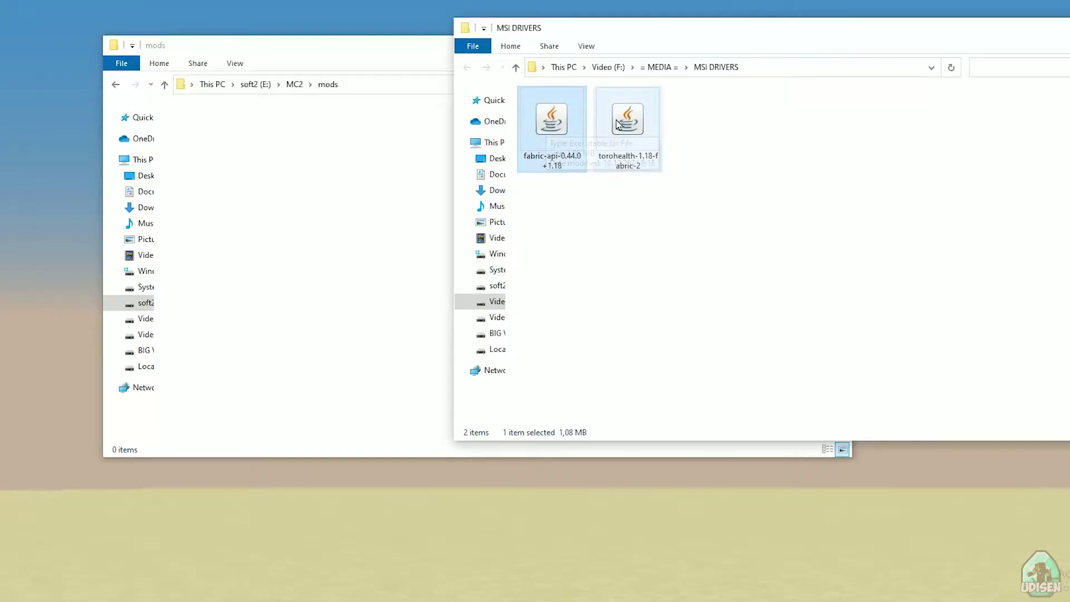
{"action": "left_click_drag", "start_coordinate": [617, 124], "coordinate": [343, 159]}
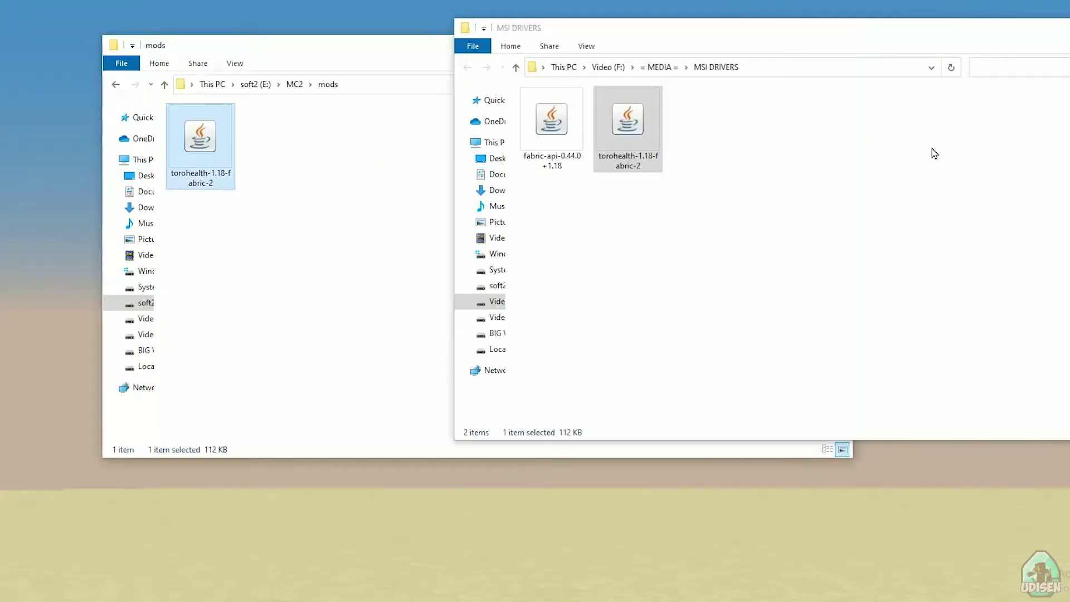
{"action": "left_click_drag", "start_coordinate": [552, 124], "coordinate": [301, 161]}
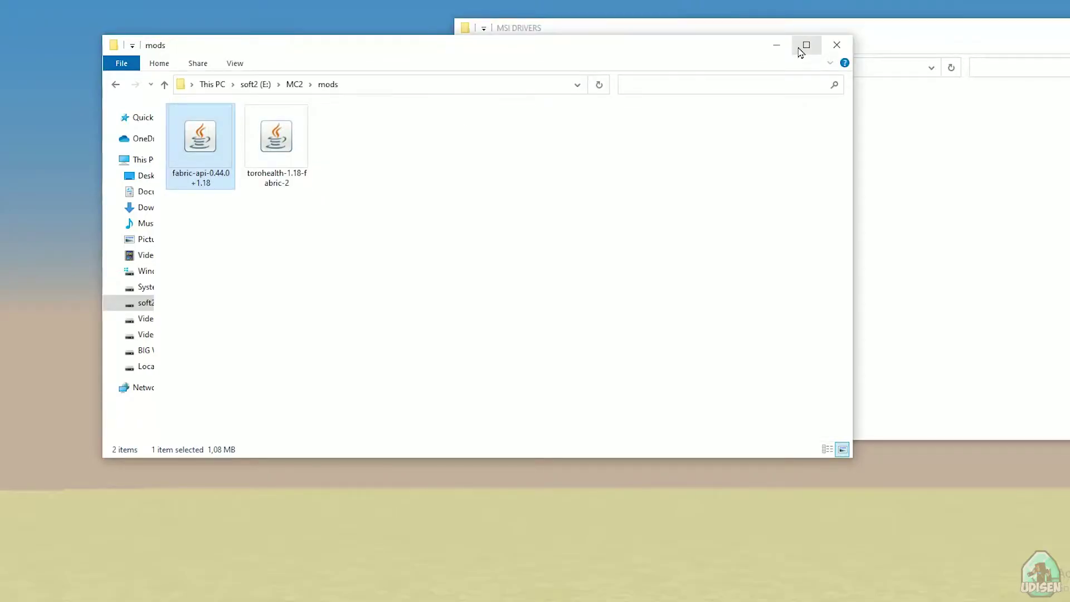
{"action": "left_click", "coordinate": [778, 45]}
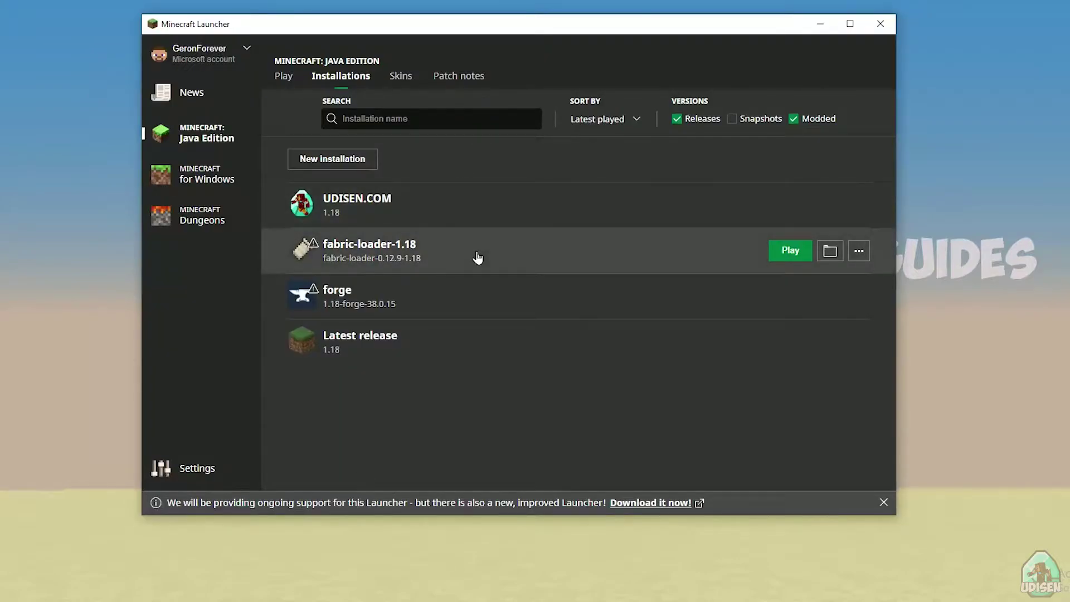
Open the fabric-loader-1.18 installation for editing and change its name to fabric-loader-1.18.1
{"action": "left_click", "coordinate": [477, 258]}
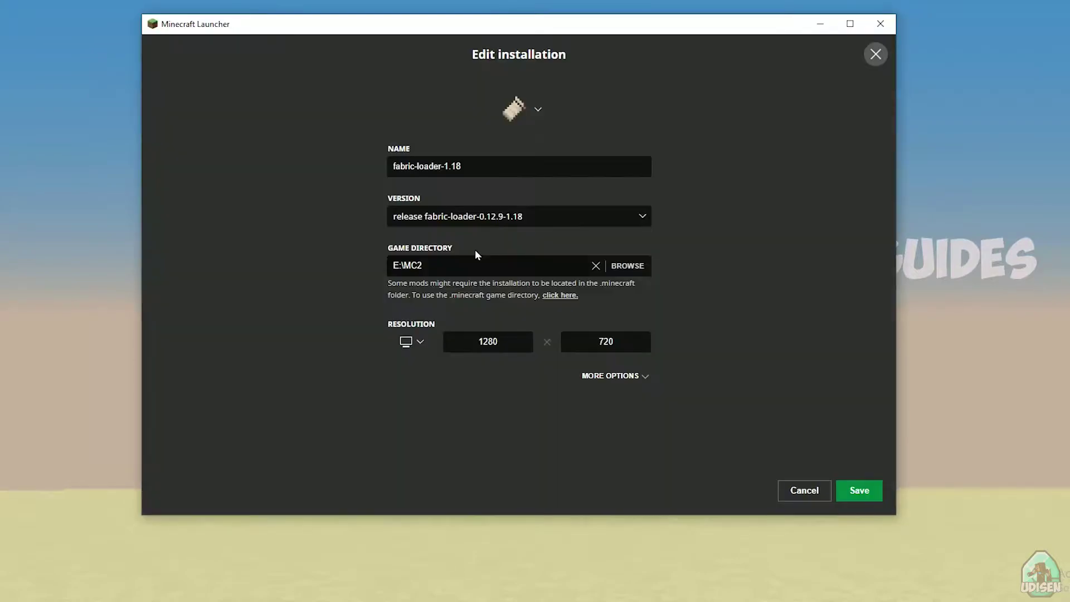
{"action": "left_click", "coordinate": [474, 166]}
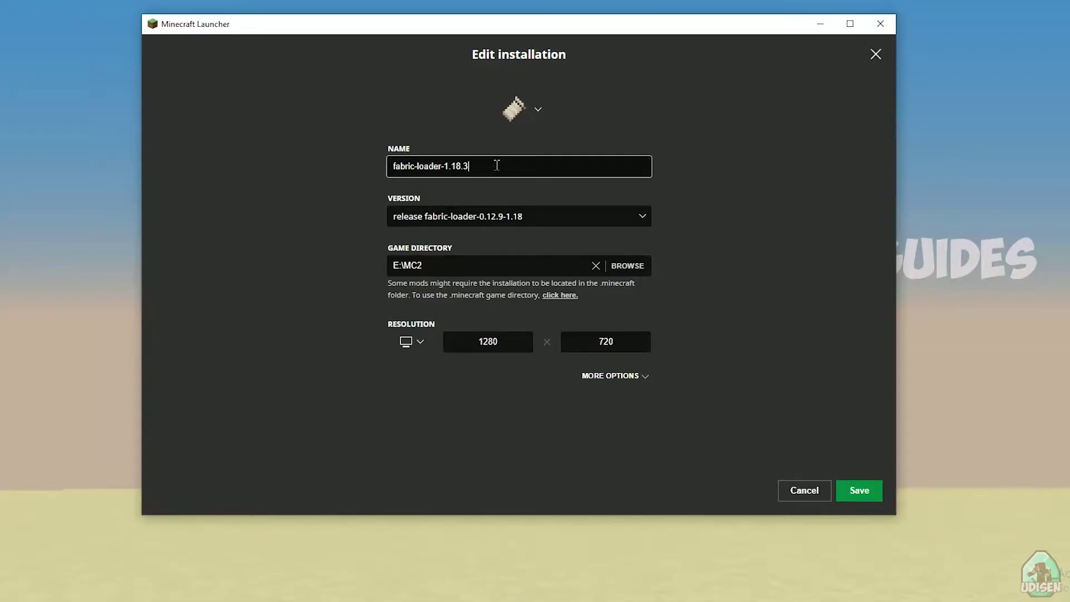
{"action": "left_click", "coordinate": [496, 182]}
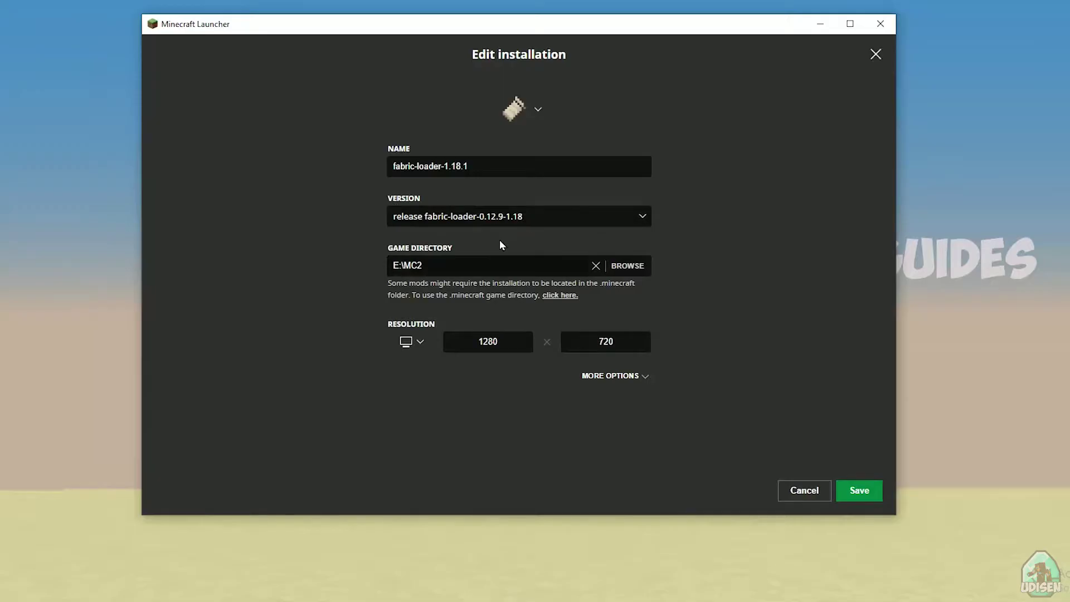
Look through the installation's versions, try release 1.18-OptiFine_HD_U_H3_pre4, and switch back to release fabric-loader-0.12.9-1.18
{"action": "left_click", "coordinate": [426, 224]}
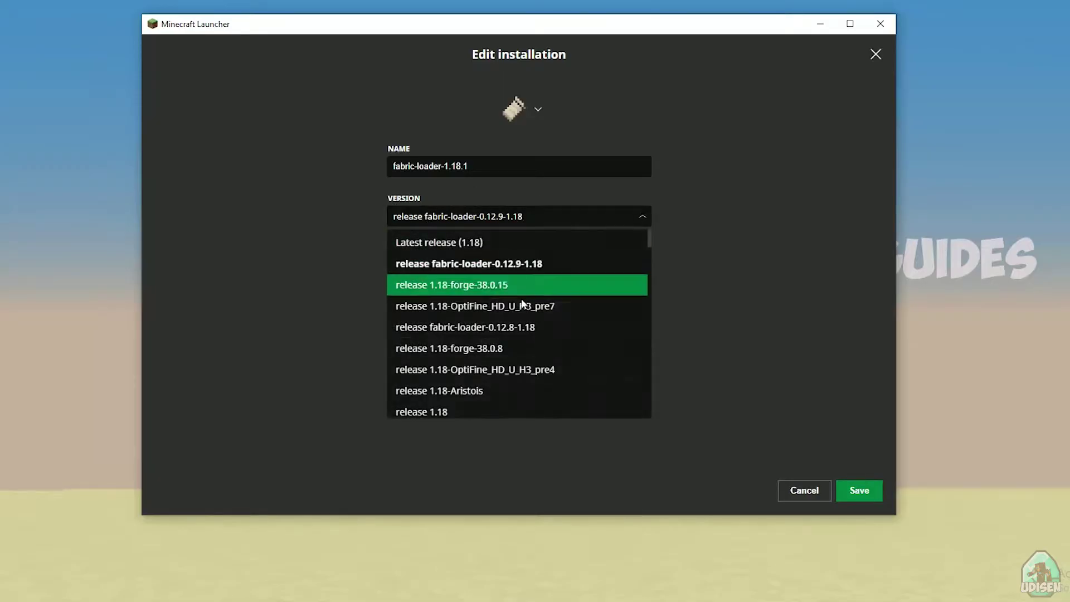
{"action": "left_click", "coordinate": [461, 222]}
{"action": "left_click", "coordinate": [459, 214]}
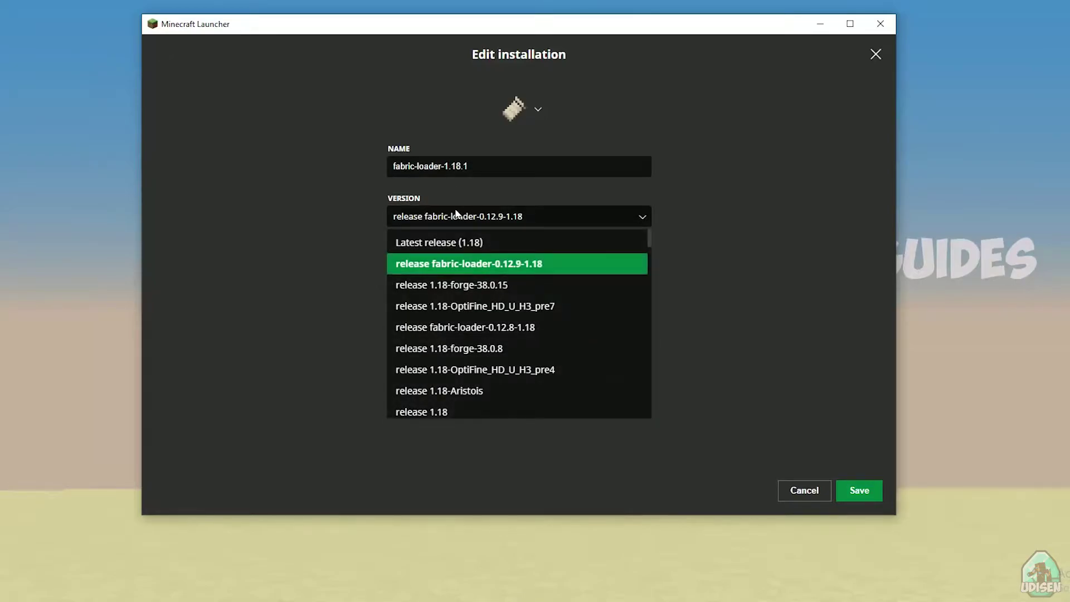
{"action": "left_click", "coordinate": [516, 365]}
{"action": "left_click", "coordinate": [481, 226]}
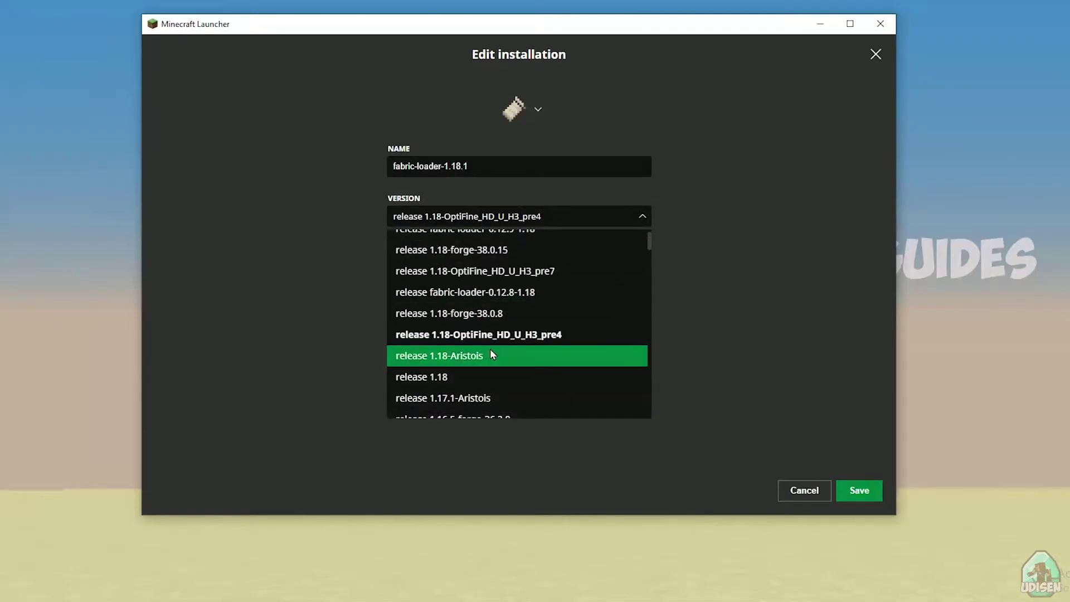
{"action": "scroll", "coordinate": [496, 347], "scroll_direction": "up", "scroll_amount": 1}
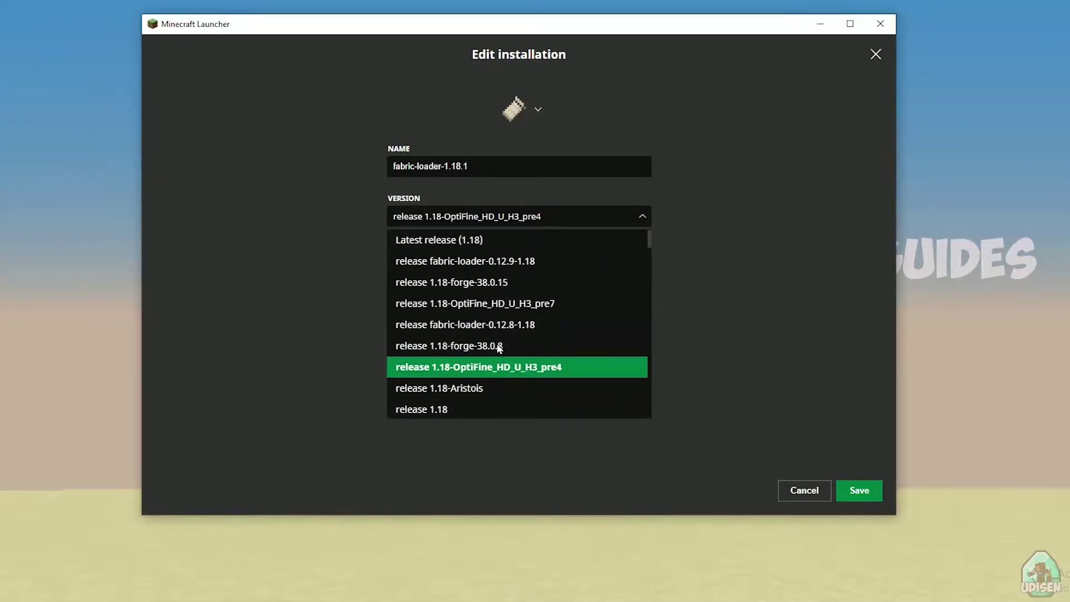
{"action": "left_click", "coordinate": [493, 260]}
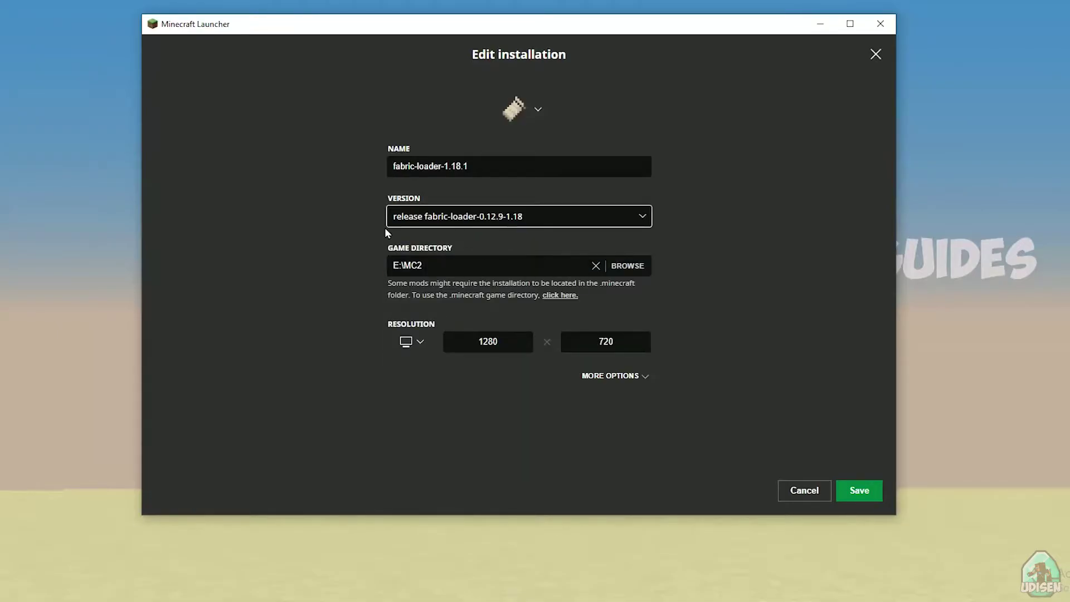
Set the installation's name back to fabric-loader-1.18 and save the installation
{"action": "left_click", "coordinate": [487, 164]}
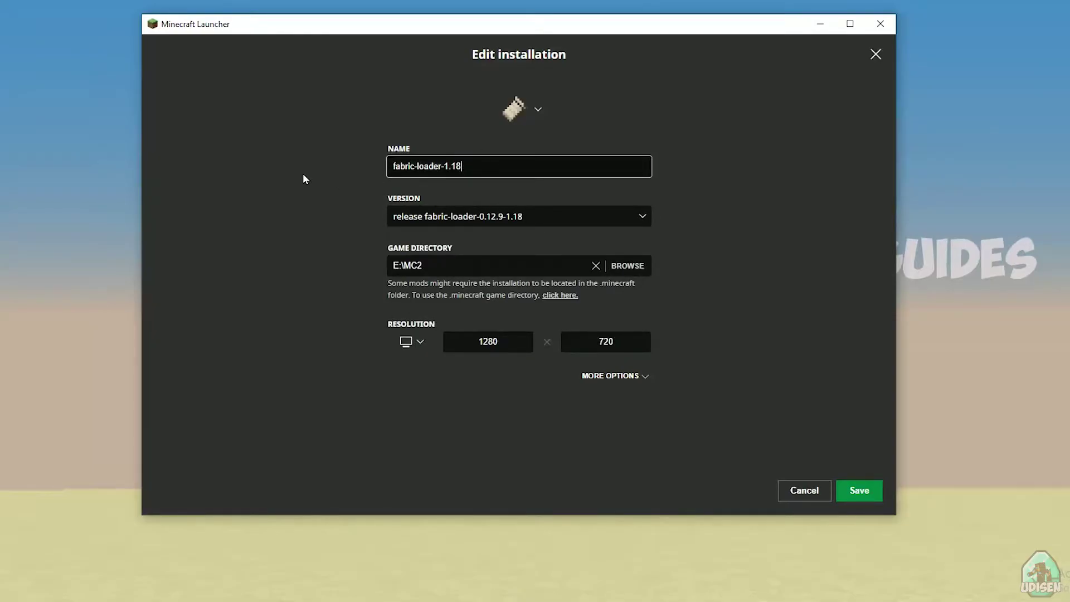
{"action": "left_click", "coordinate": [324, 207]}
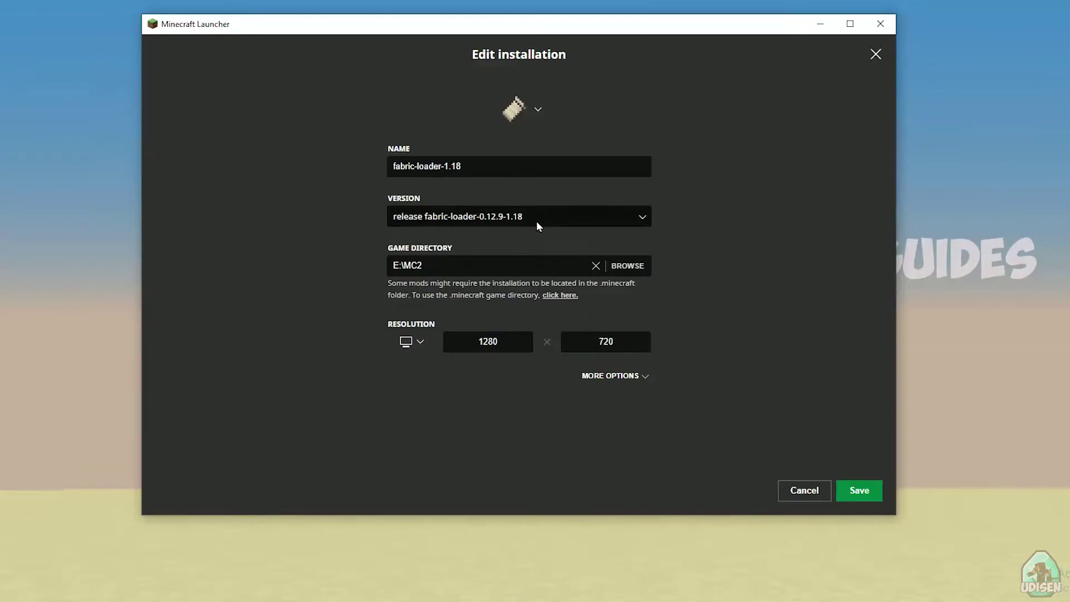
{"action": "left_click", "coordinate": [853, 489]}
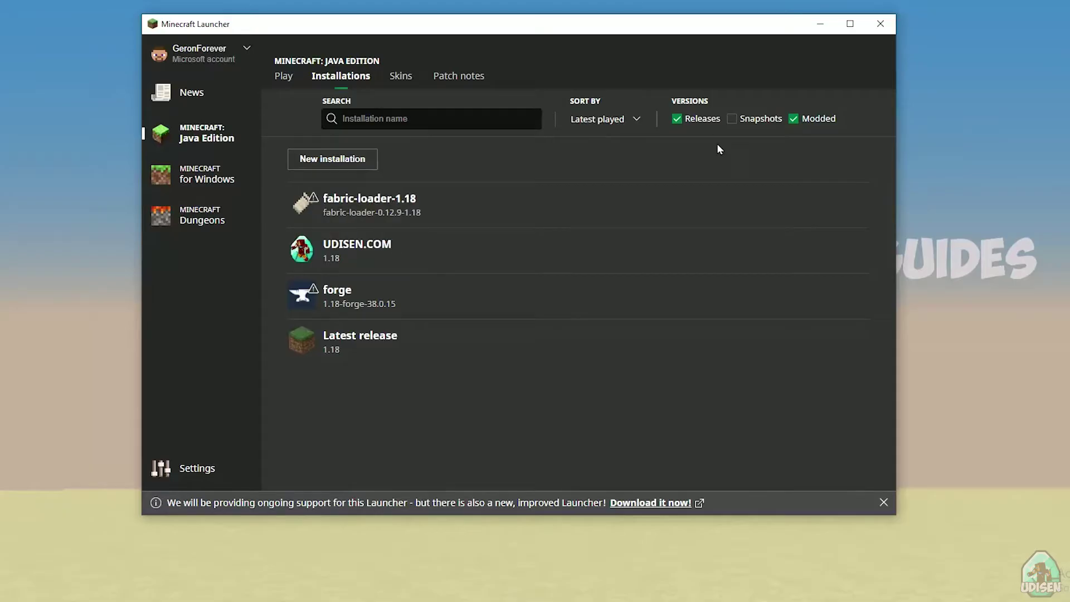
Start the game and walk through the village to the cartographer to check the mod's health bar
{"action": "left_click", "coordinate": [791, 296]}
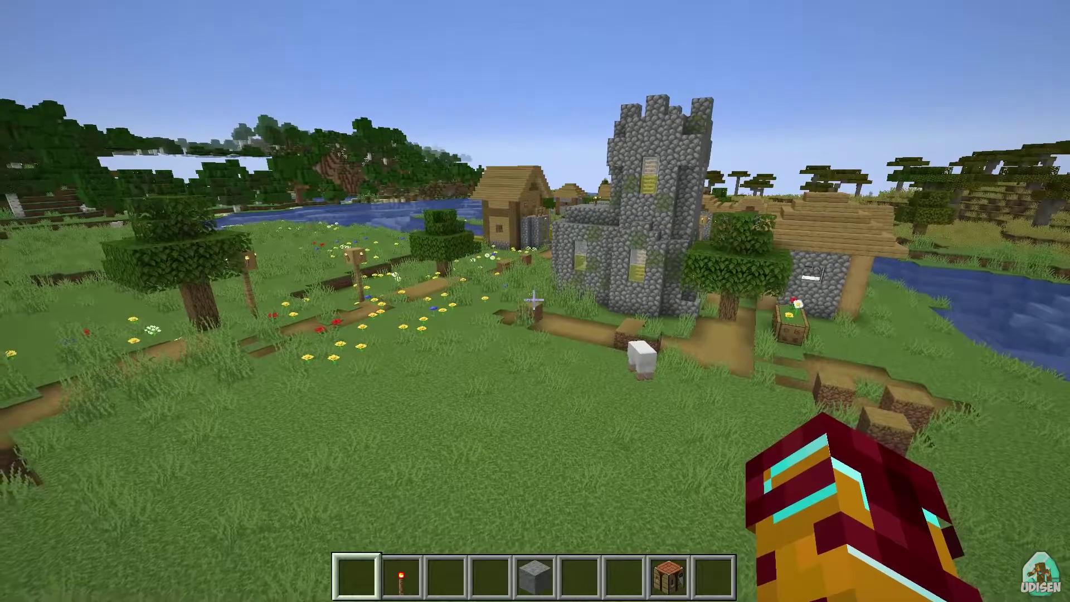
{"action": "key", "text": "w"}
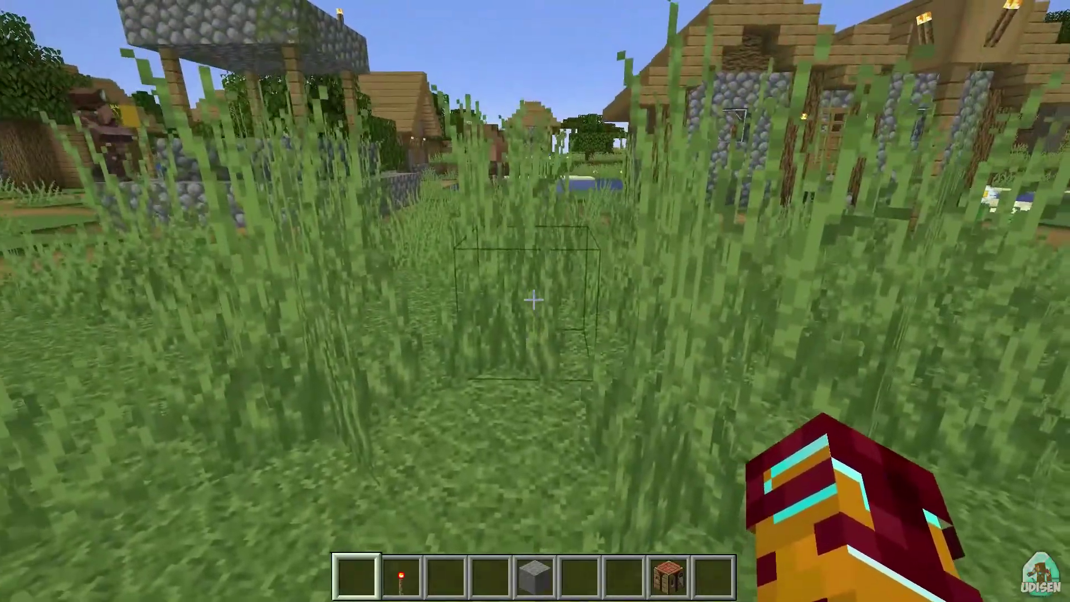
{"action": "key", "text": "w"}
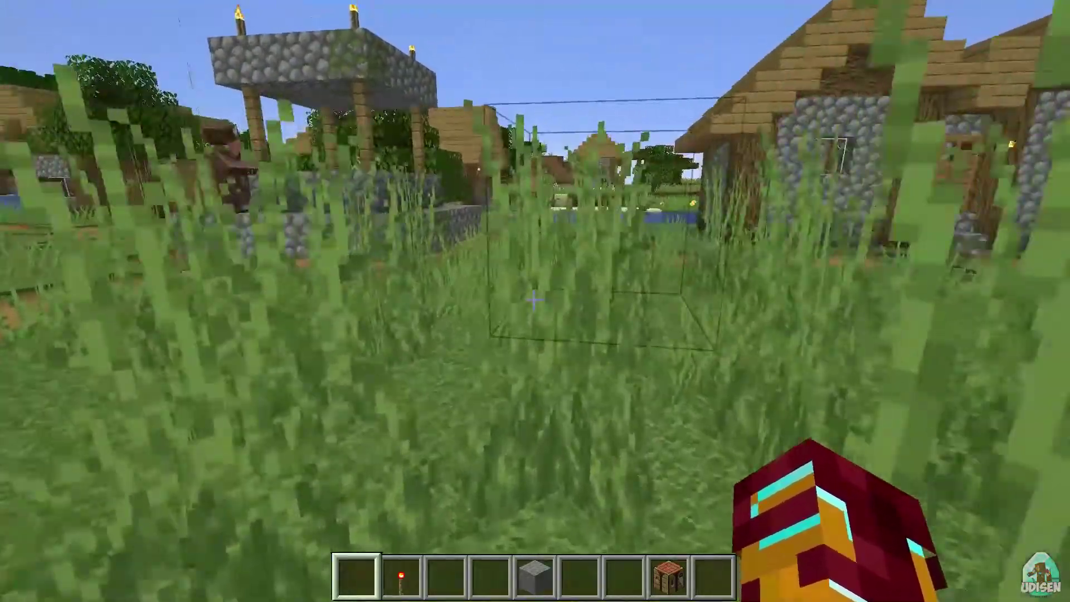
{"action": "key", "text": "w"}
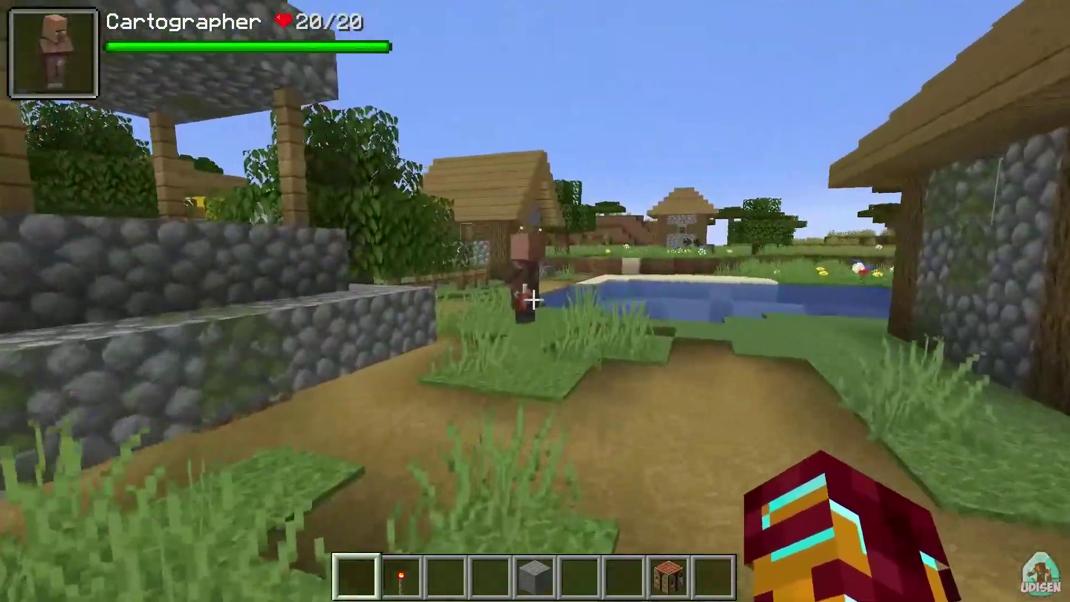
{"action": "key", "text": "w"}
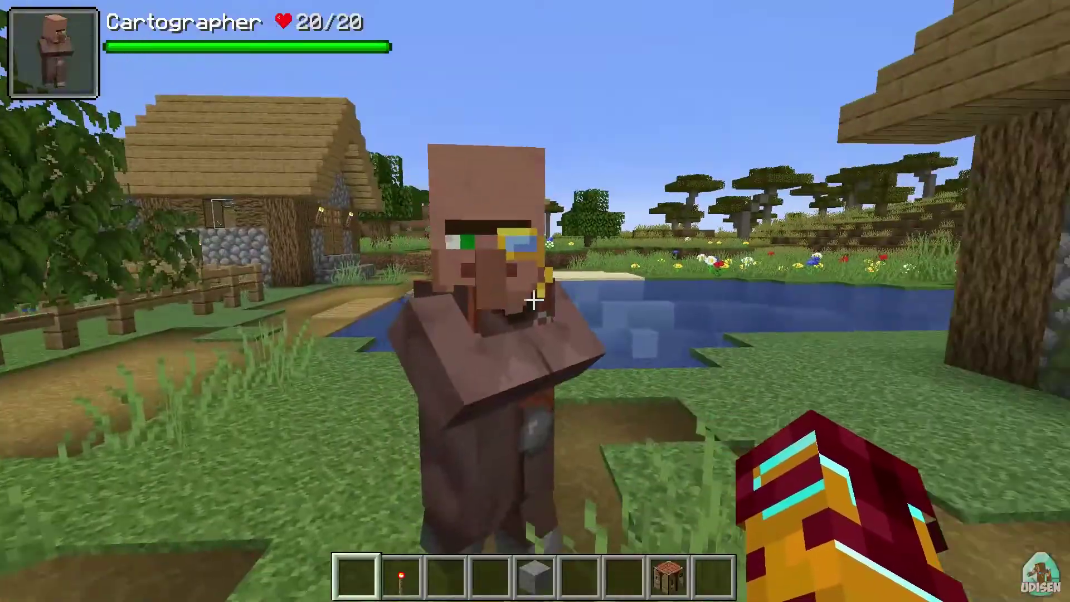
{"action": "key", "text": "w"}
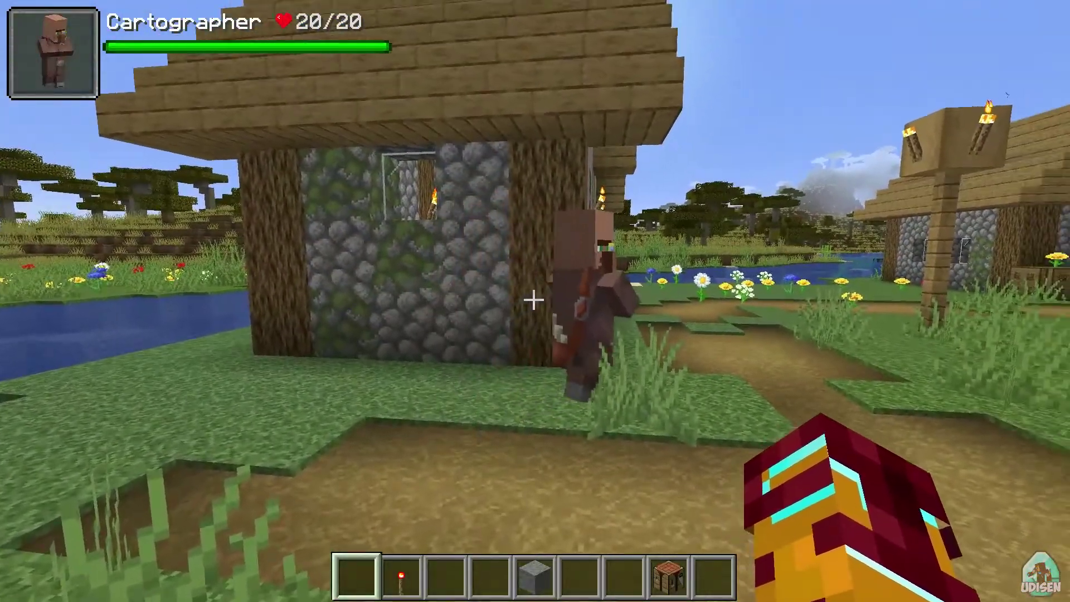
Walk out to a sheep in the field and hit it until it dies to test the damage display
{"action": "key", "text": "w"}
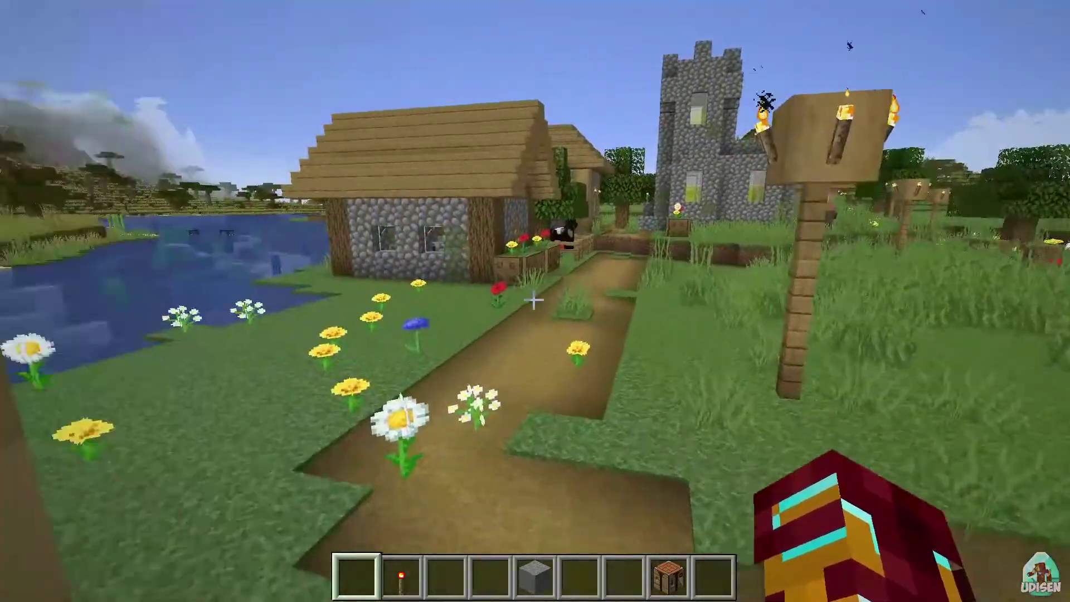
{"action": "key", "text": "w"}
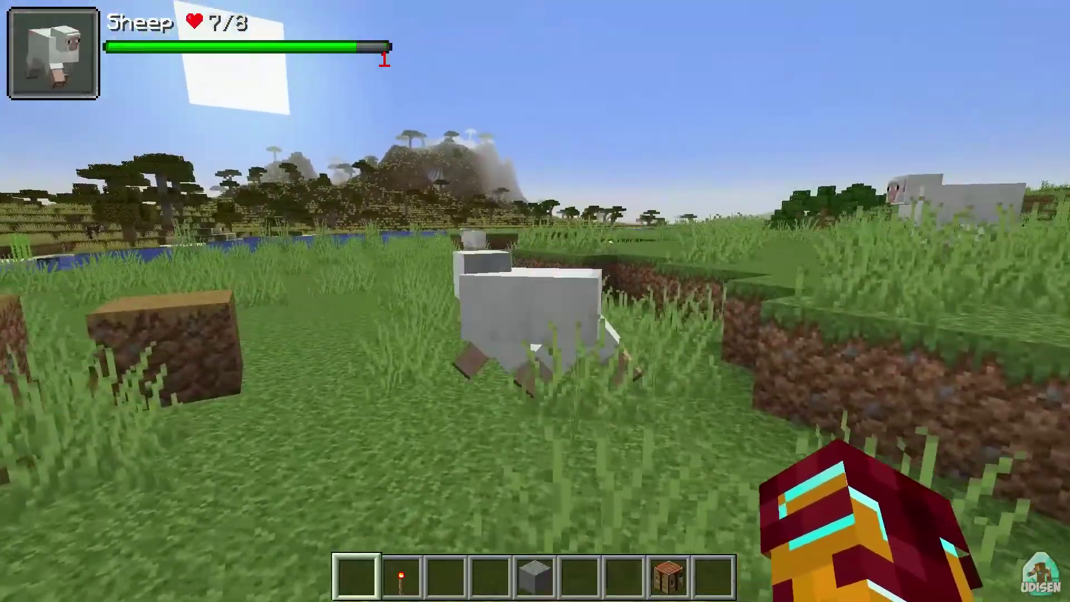
{"action": "left_click", "coordinate": [535, 301]}
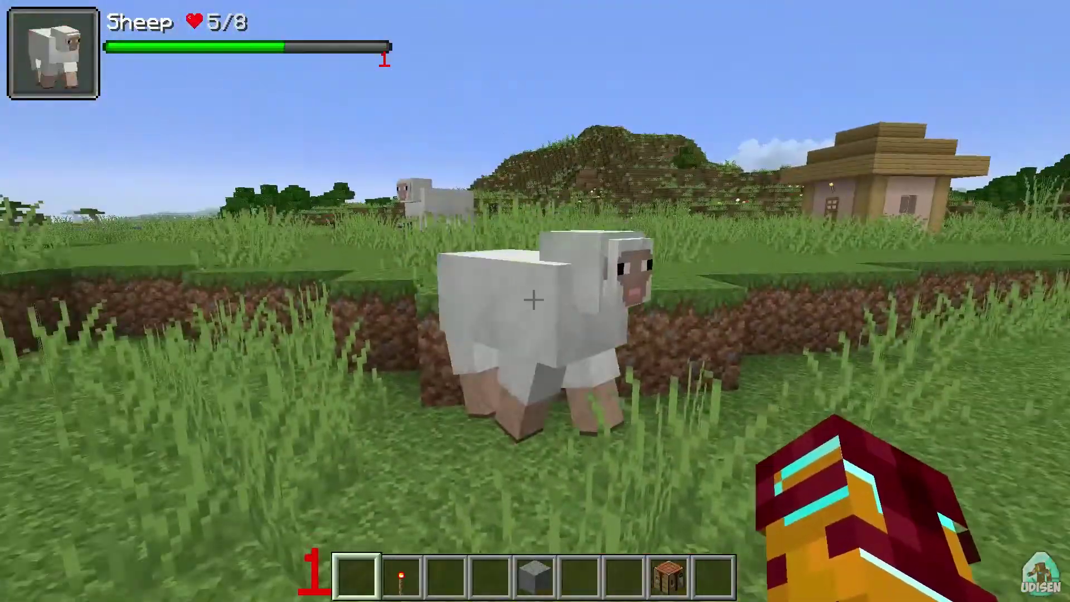
{"action": "left_click", "coordinate": [533, 300]}
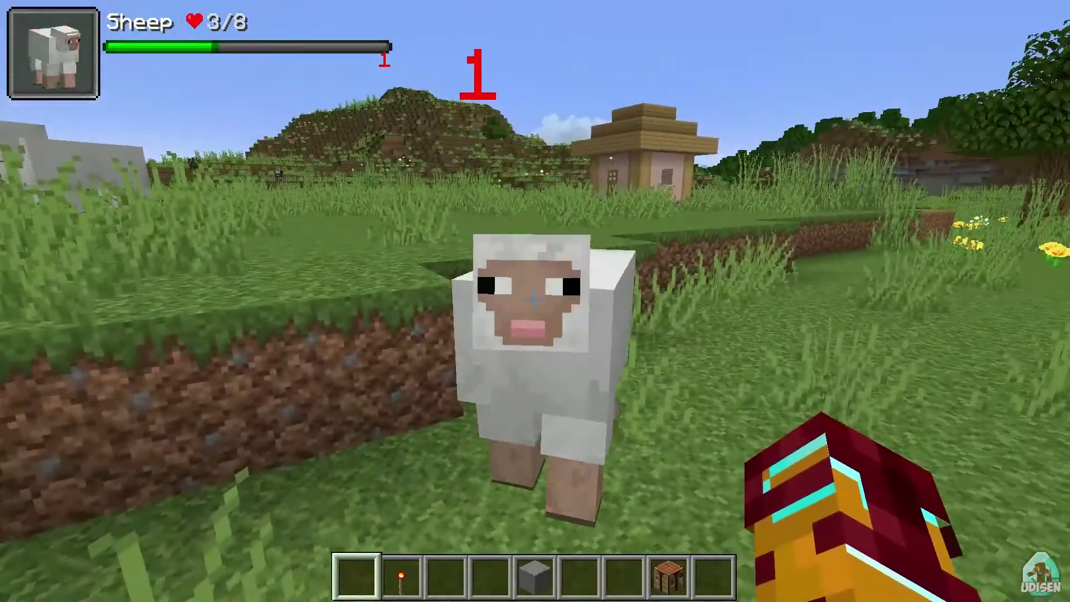
{"action": "left_click", "coordinate": [533, 300]}
{"action": "left_click", "coordinate": [533, 300]}
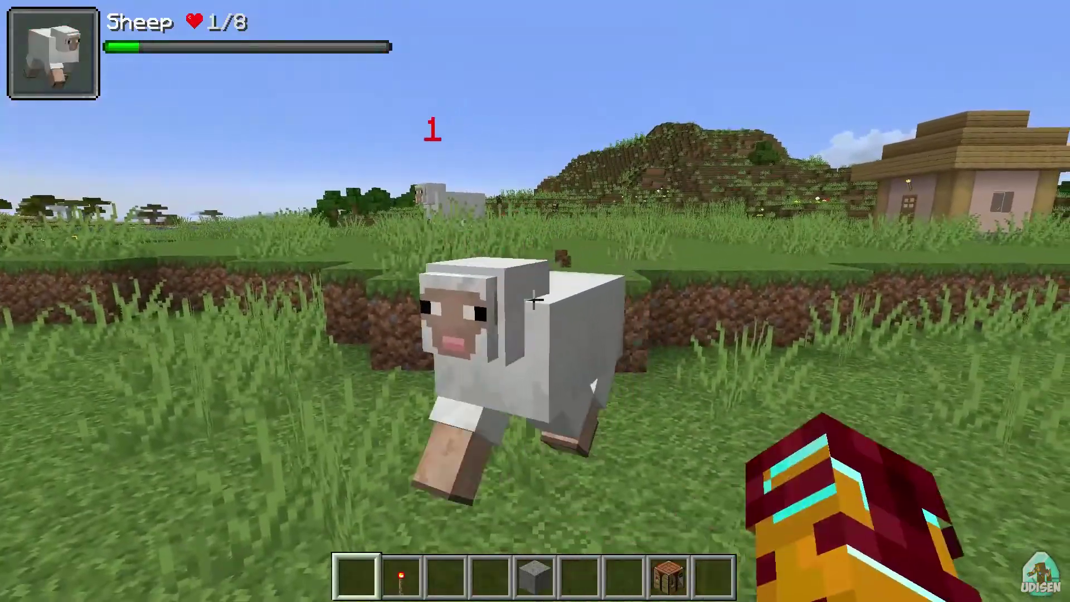
{"action": "left_click", "coordinate": [533, 300]}
Collect the white wool and meat dropped by the sheep and walk across the field toward the pigs
{"action": "key", "text": "w"}
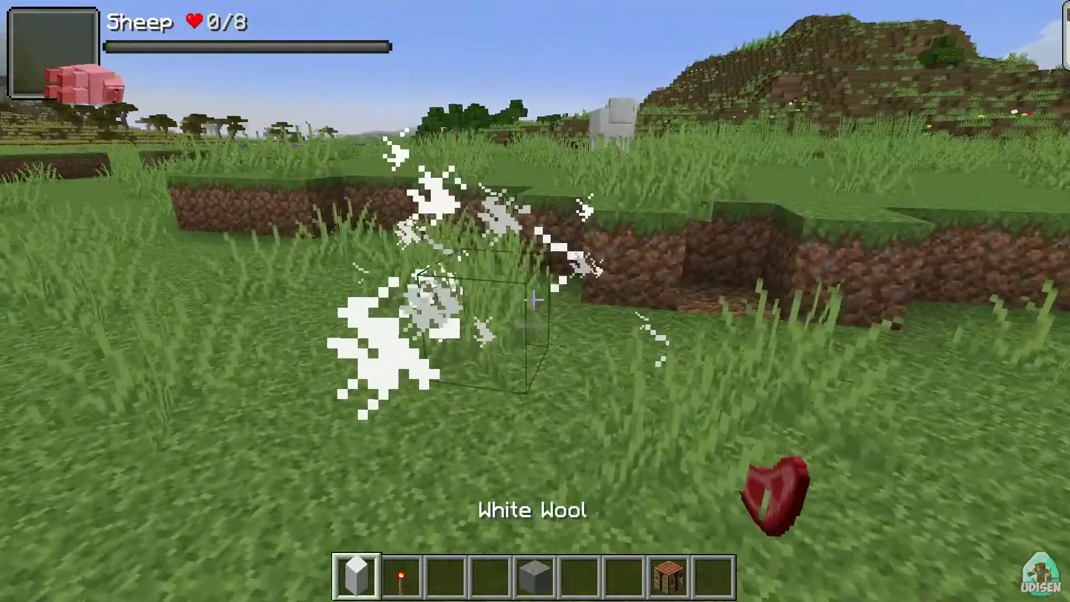
{"action": "key", "text": "w"}
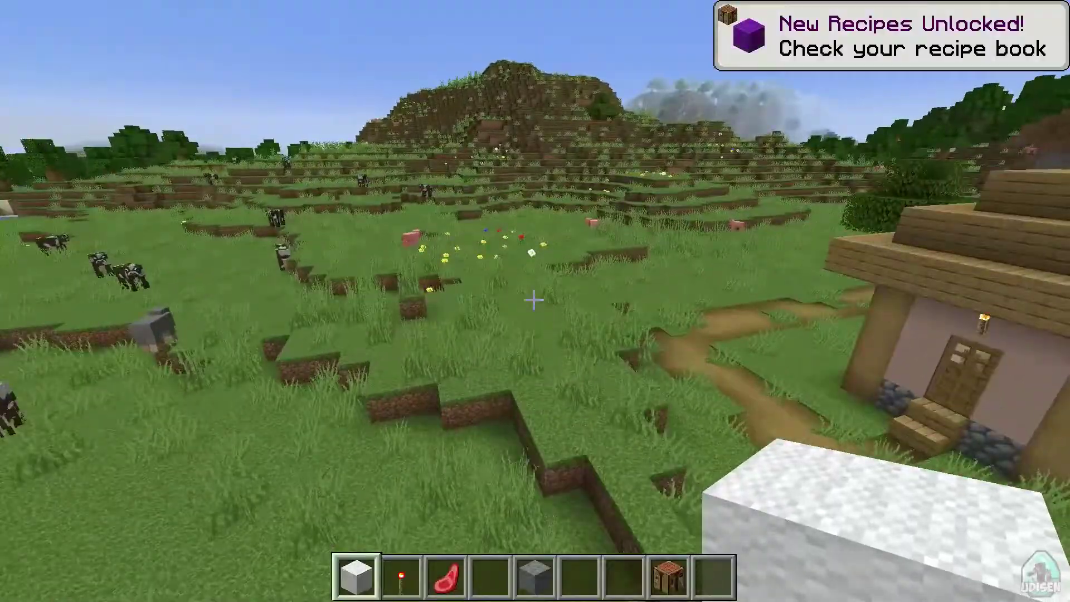
{"action": "key", "text": "w"}
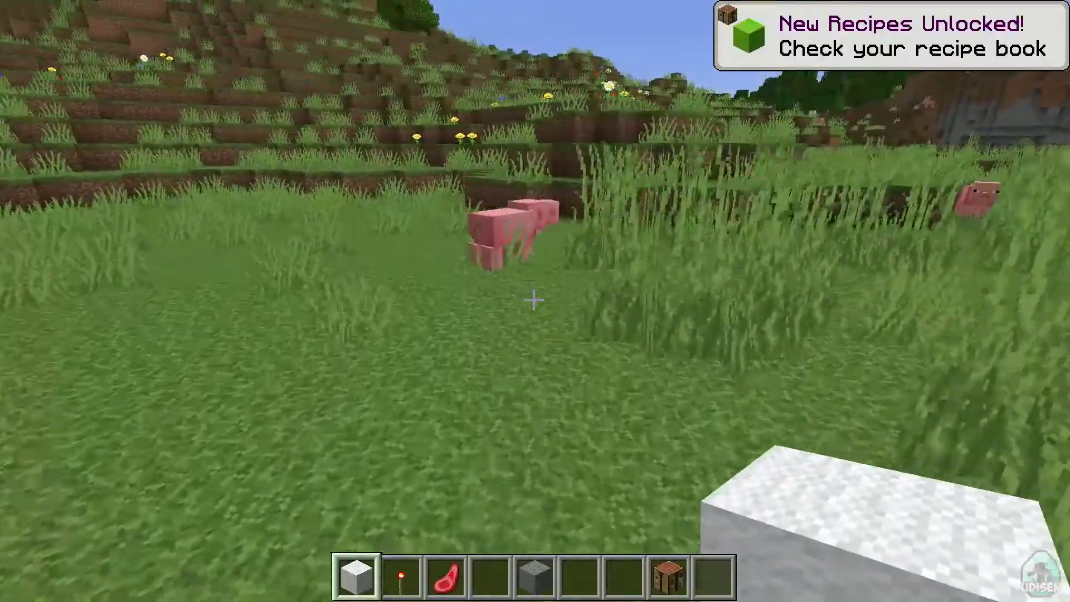
Walk across the field to the cow and hit it with the wool block in hand until it dies
{"action": "key", "text": "w"}
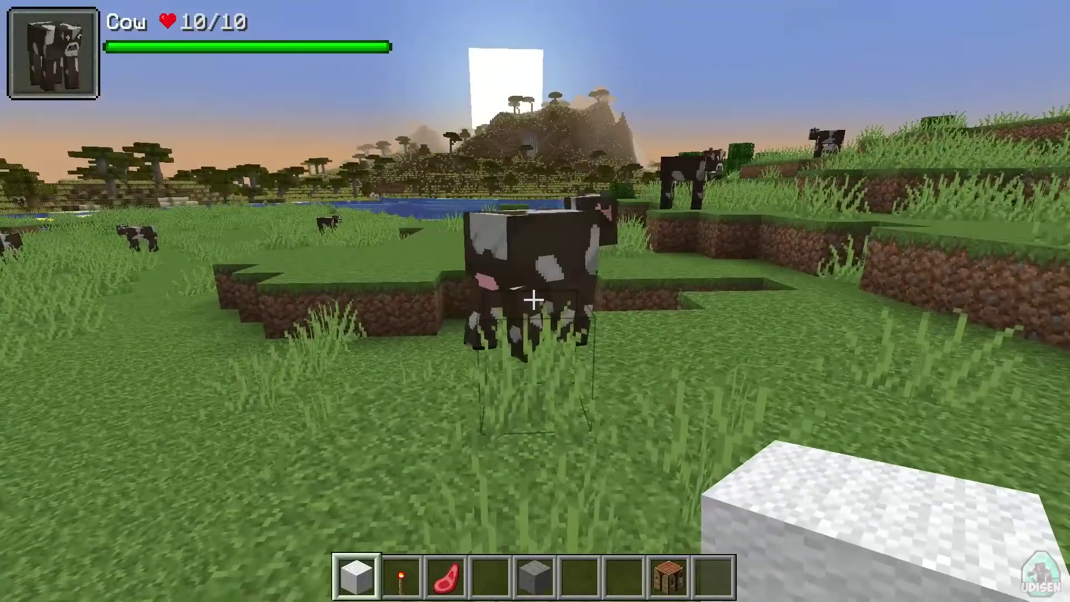
{"action": "key", "text": "w"}
{"action": "left_click", "coordinate": [534, 300]}
{"action": "left_click", "coordinate": [534, 300]}
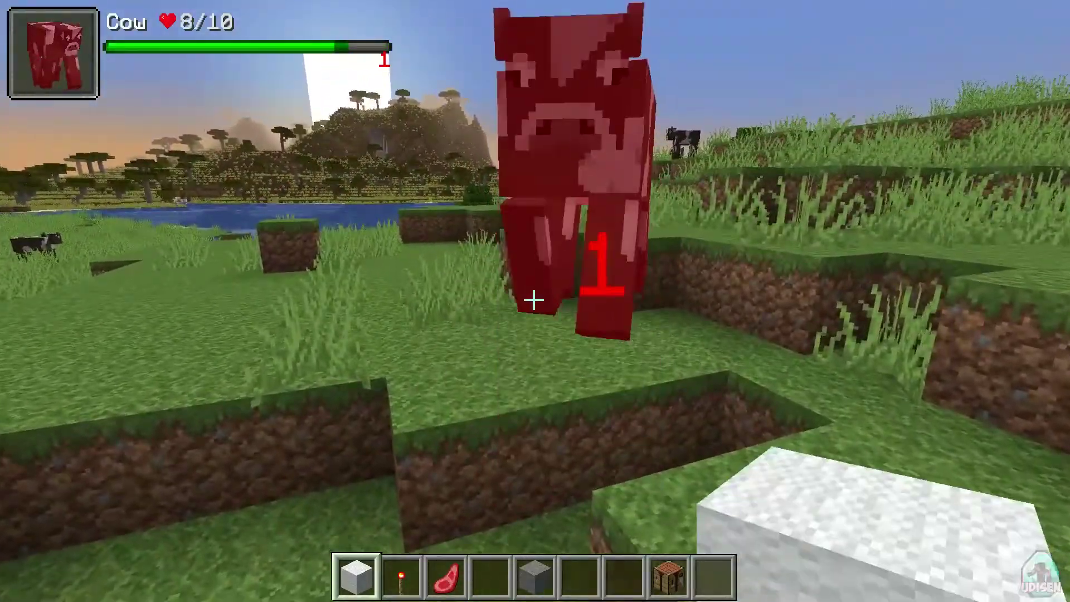
{"action": "left_click", "coordinate": [533, 300]}
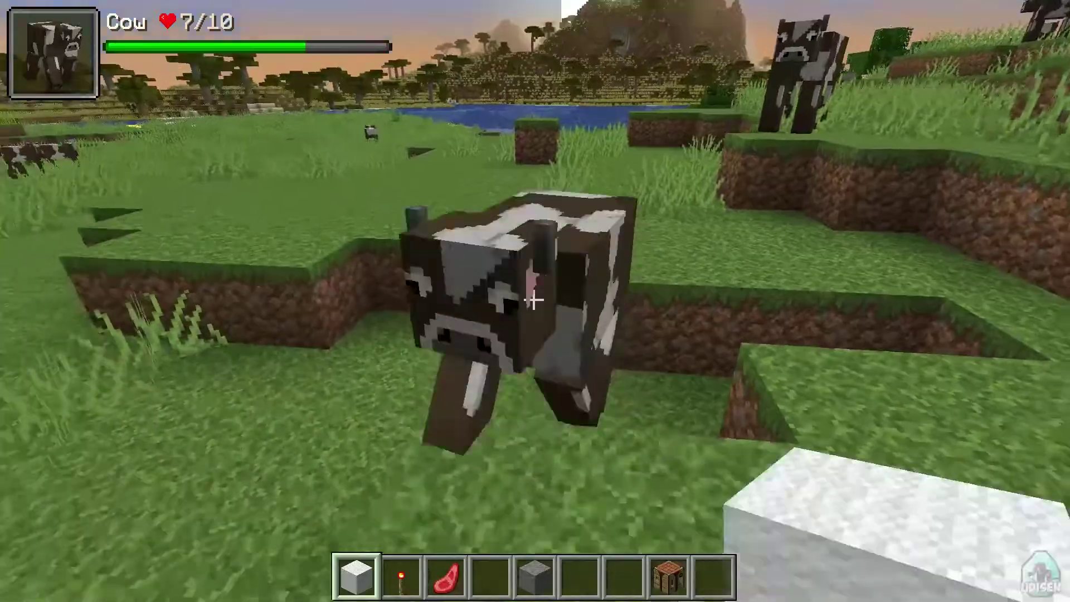
{"action": "left_click", "coordinate": [534, 300]}
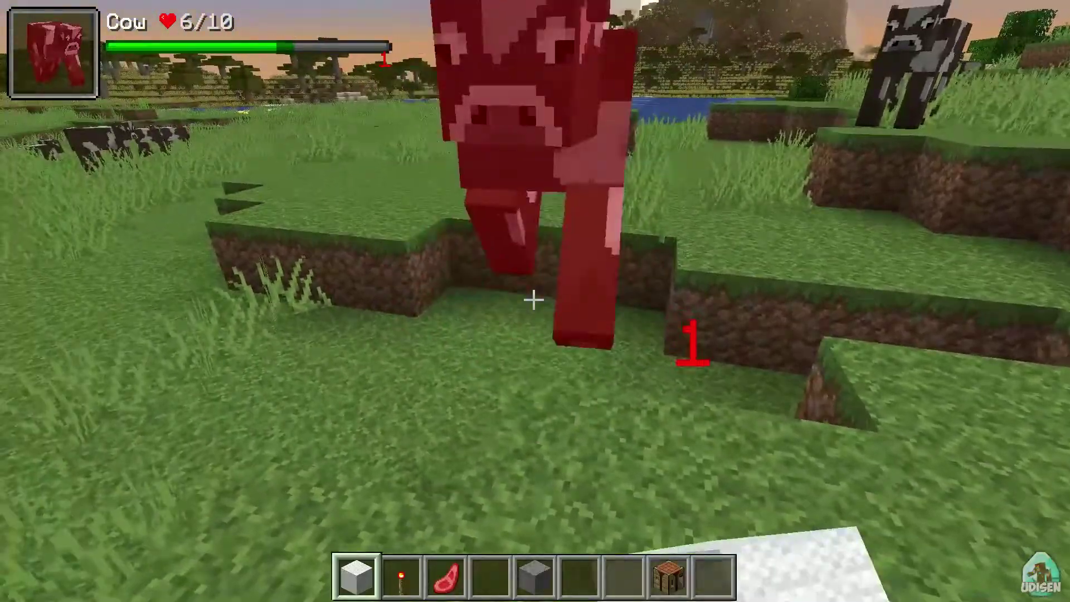
{"action": "left_click", "coordinate": [533, 300]}
{"action": "left_click", "coordinate": [533, 300]}
{"action": "left_click", "coordinate": [533, 300]}
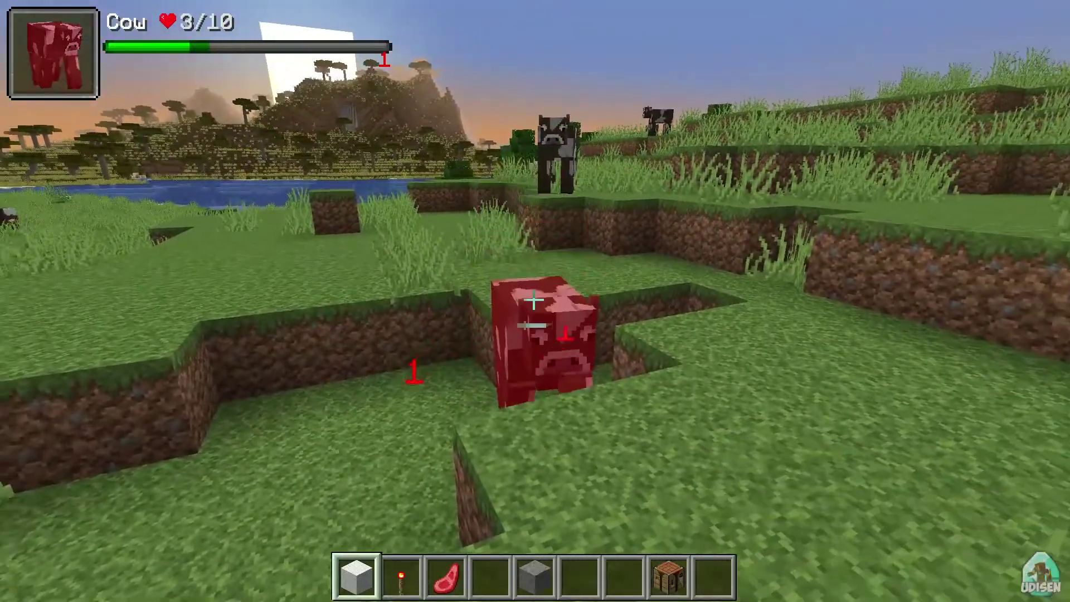
{"action": "left_click", "coordinate": [533, 299]}
{"action": "left_click", "coordinate": [533, 300]}
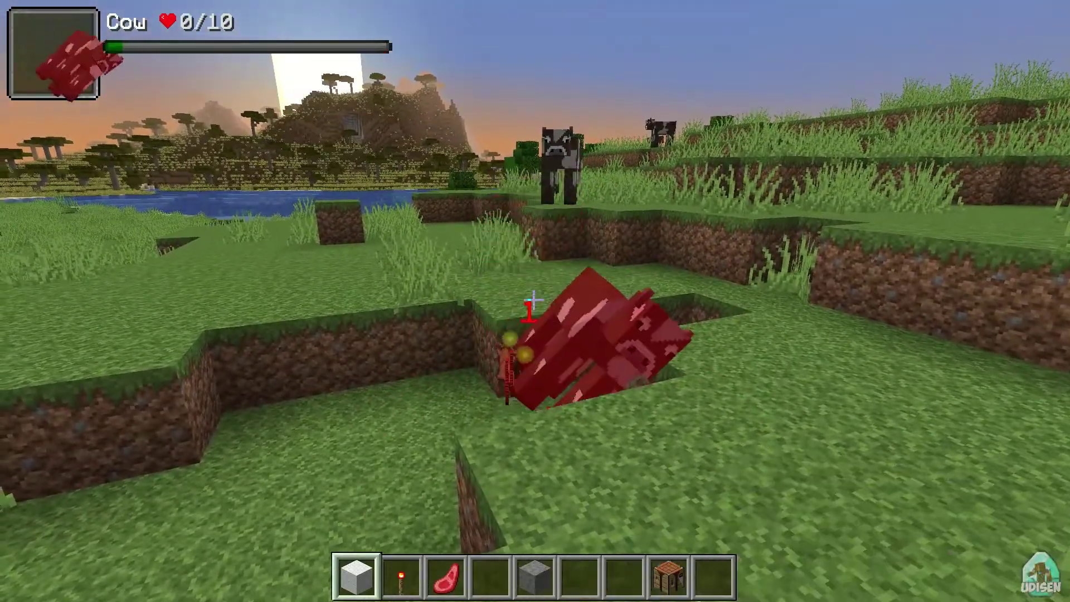
Take a Netherite Sword from the creative inventory's Combat items into the hotbar and hold it
{"action": "key", "text": "e"}
{"action": "left_click", "coordinate": [549, 476]}
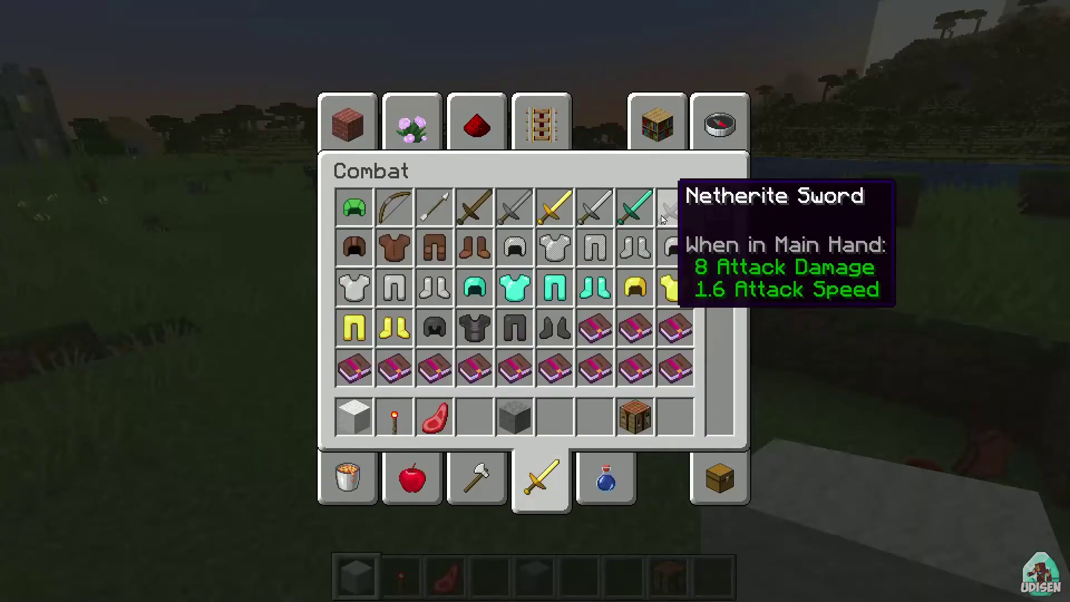
{"action": "left_click", "coordinate": [543, 434]}
{"action": "key", "text": "e"}
{"action": "scroll", "coordinate": [533, 299], "scroll_direction": "down", "scroll_amount": 5}
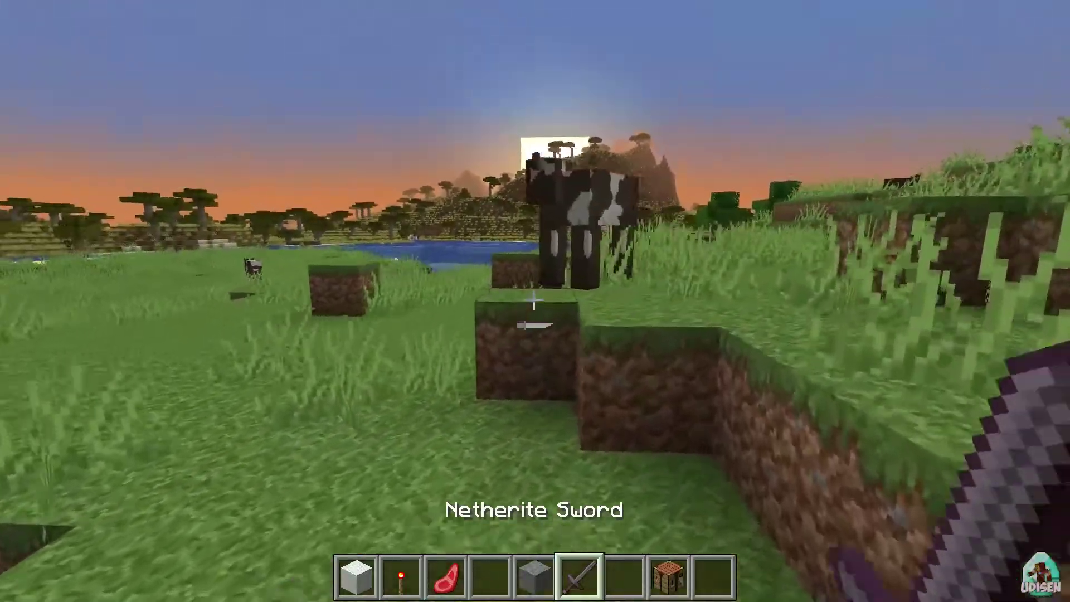
Attack another cow in the field with the Netherite Sword to test the damage display with a stronger weapon
{"action": "left_click", "coordinate": [534, 299]}
{"action": "left_click", "coordinate": [534, 300]}
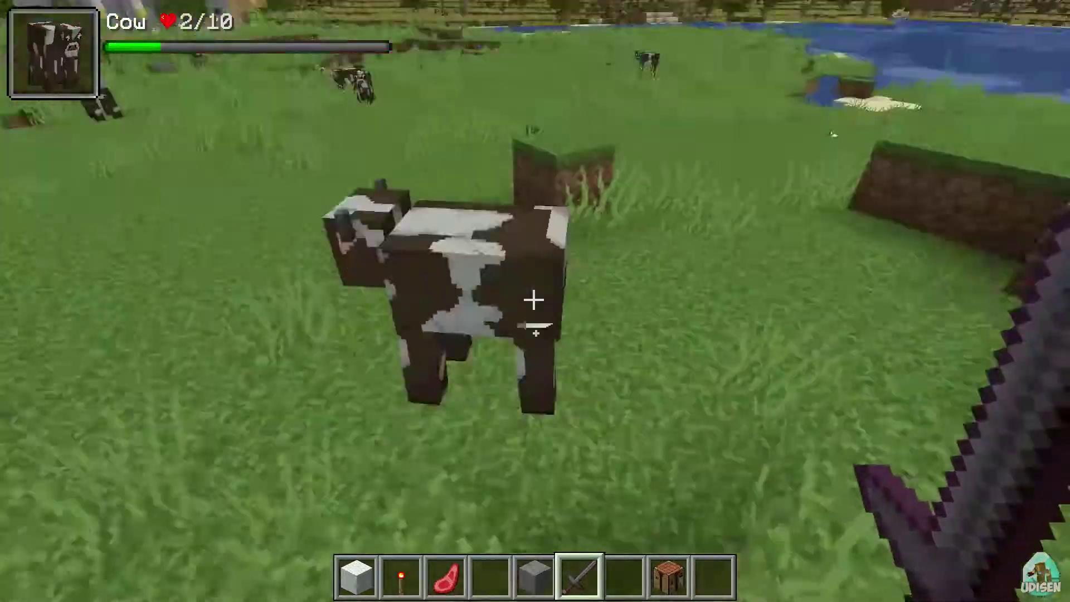
{"action": "left_click", "coordinate": [533, 300]}
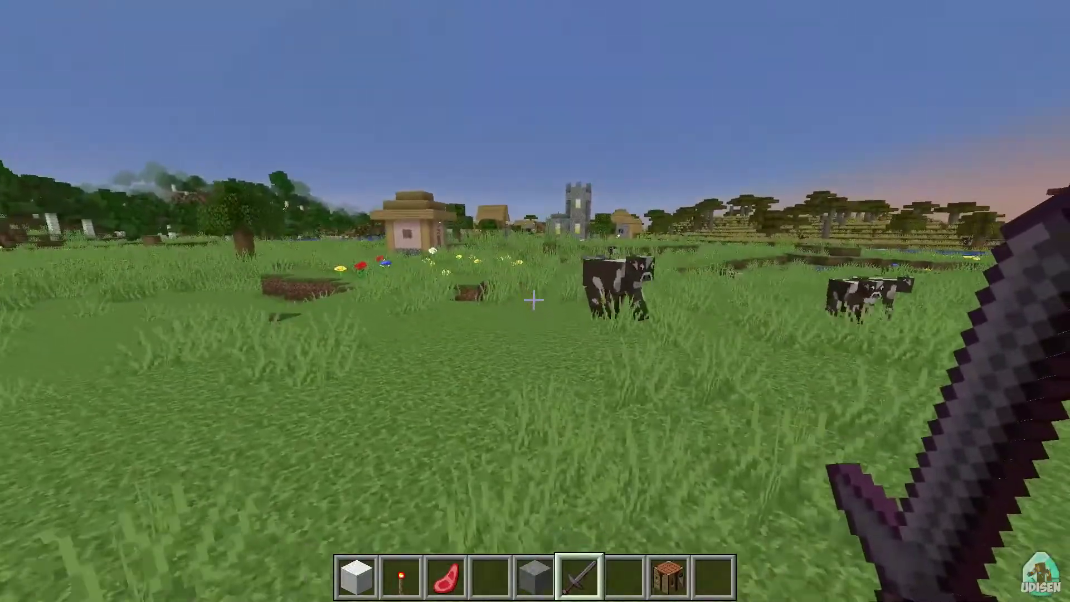
Walk back across the field into the village, past the stone church, to the house with the hay bales
{"action": "key", "text": "w"}
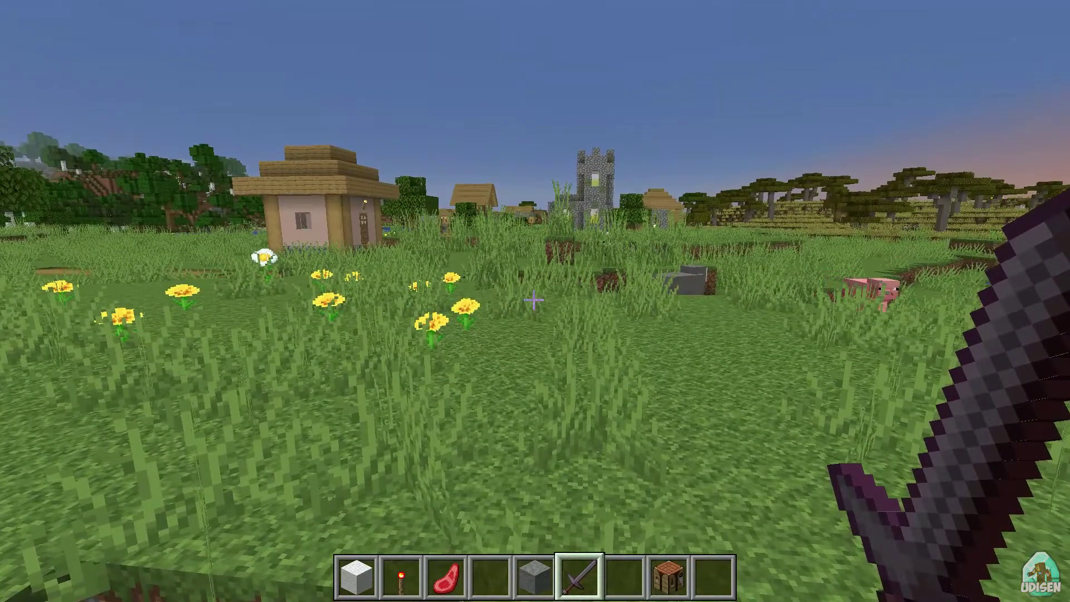
{"action": "key", "text": "w"}
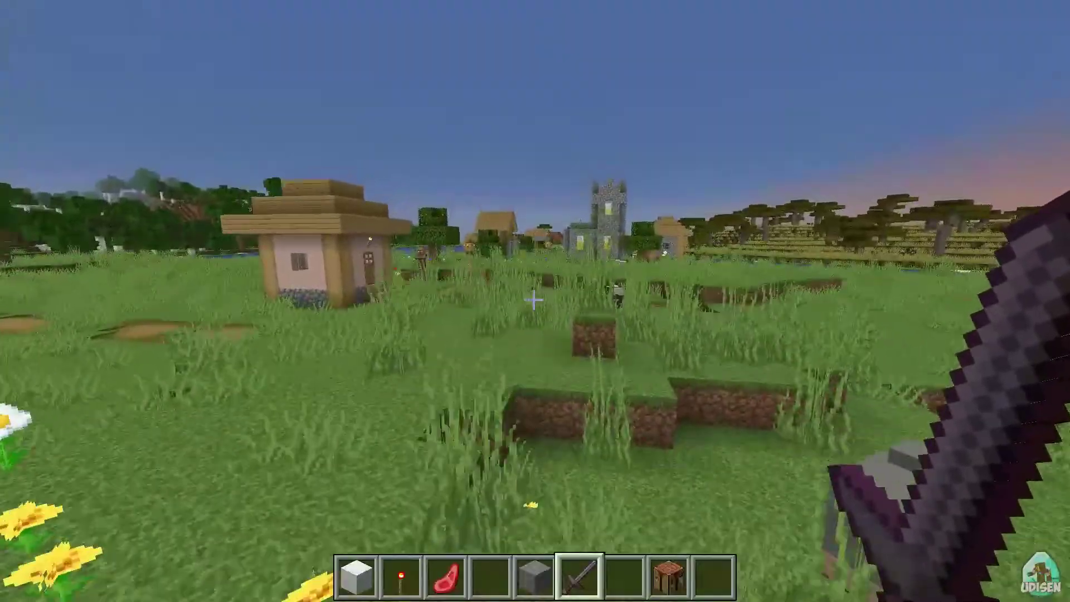
{"action": "key", "text": "w"}
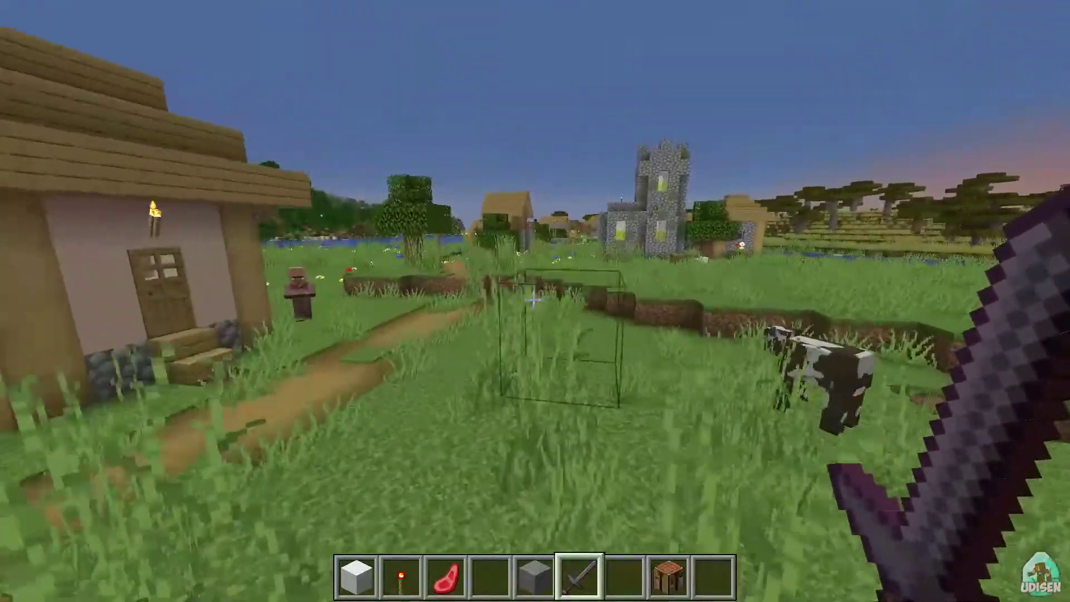
{"action": "key", "text": "w"}
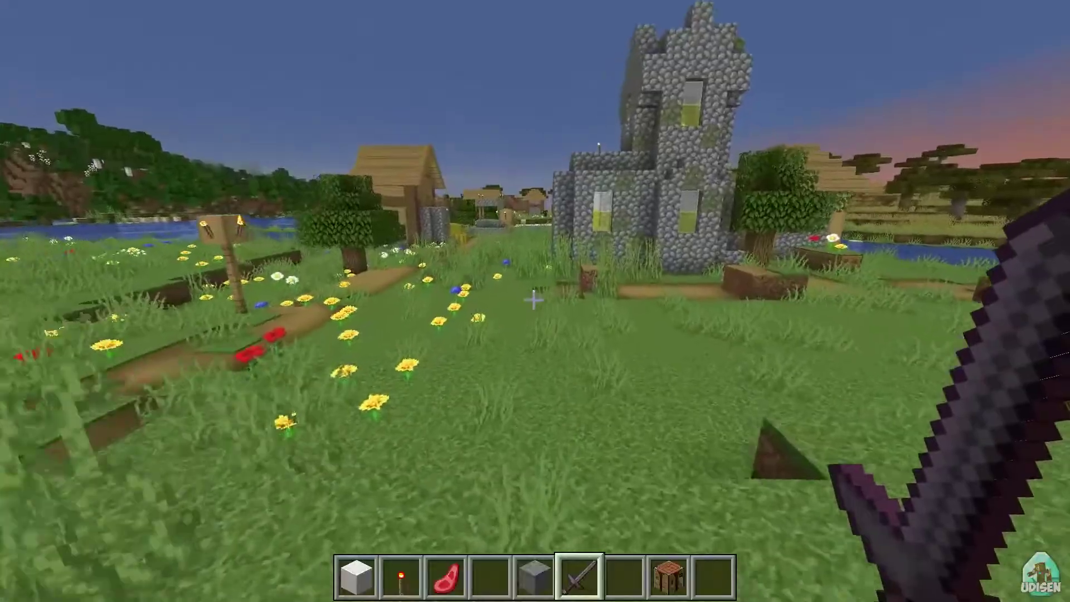
{"action": "key", "text": "w"}
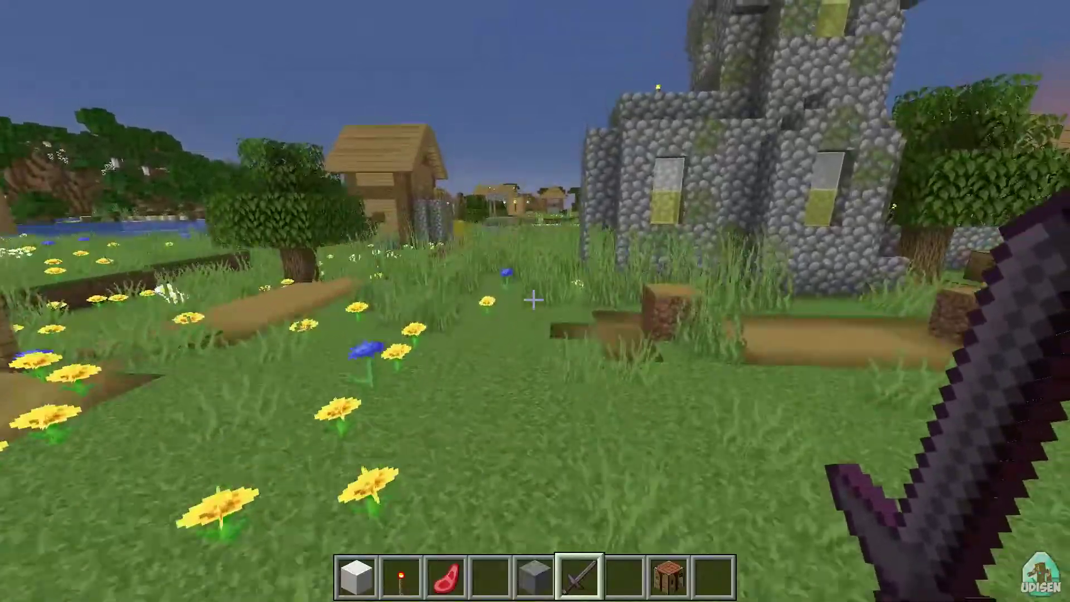
{"action": "key", "text": "w"}
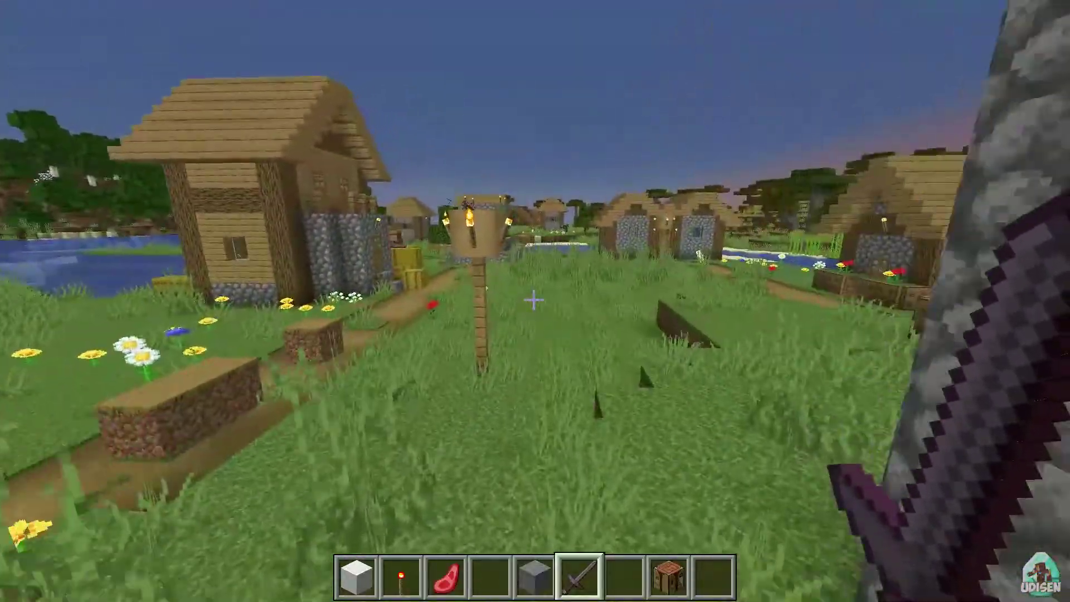
{"action": "key", "text": "w"}
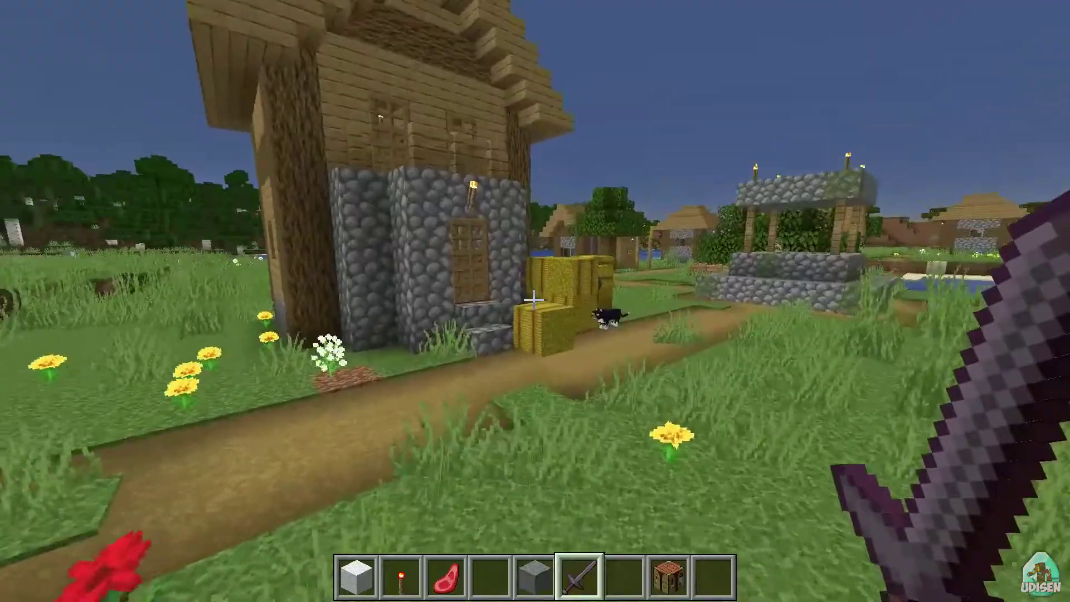
Enter the house, climb the ladder to the upper floor and swing the sword at the farmer sleeping below
{"action": "key", "text": "w"}
{"action": "right_click", "coordinate": [533, 300]}
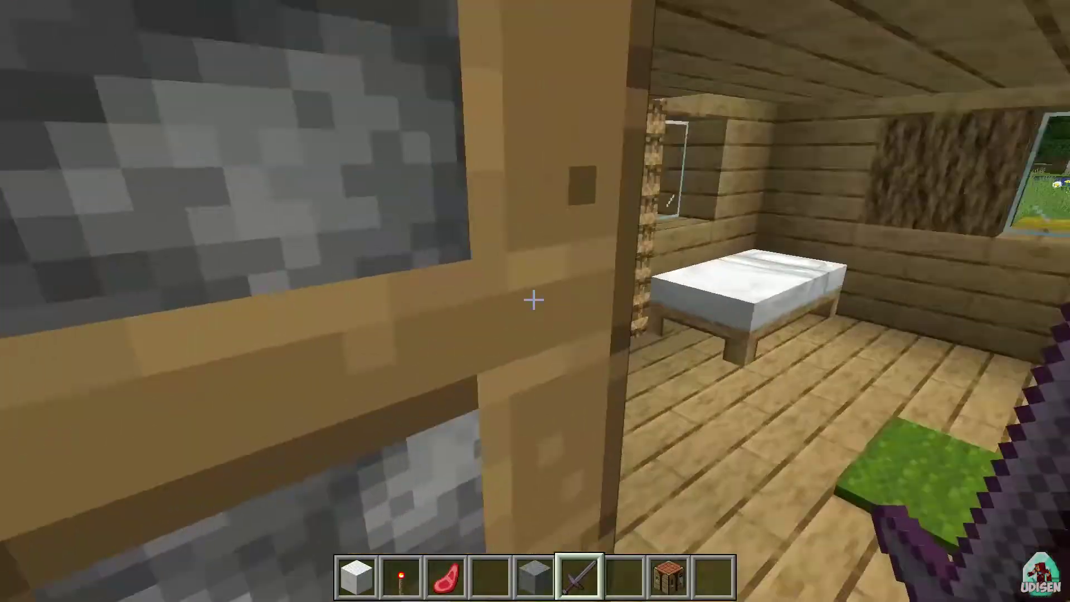
{"action": "key", "text": "w"}
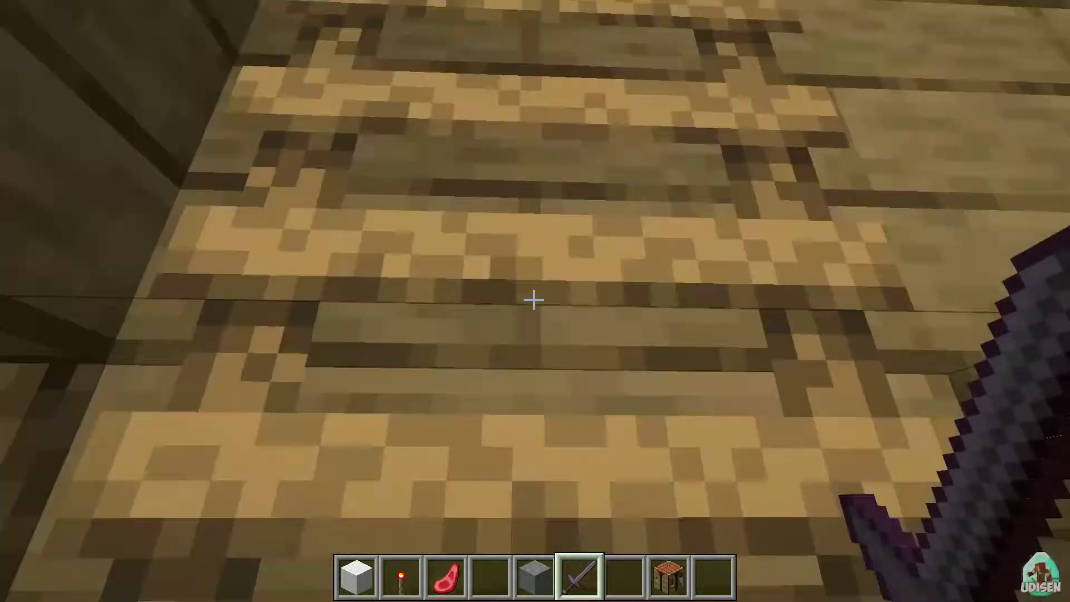
{"action": "key", "text": "w"}
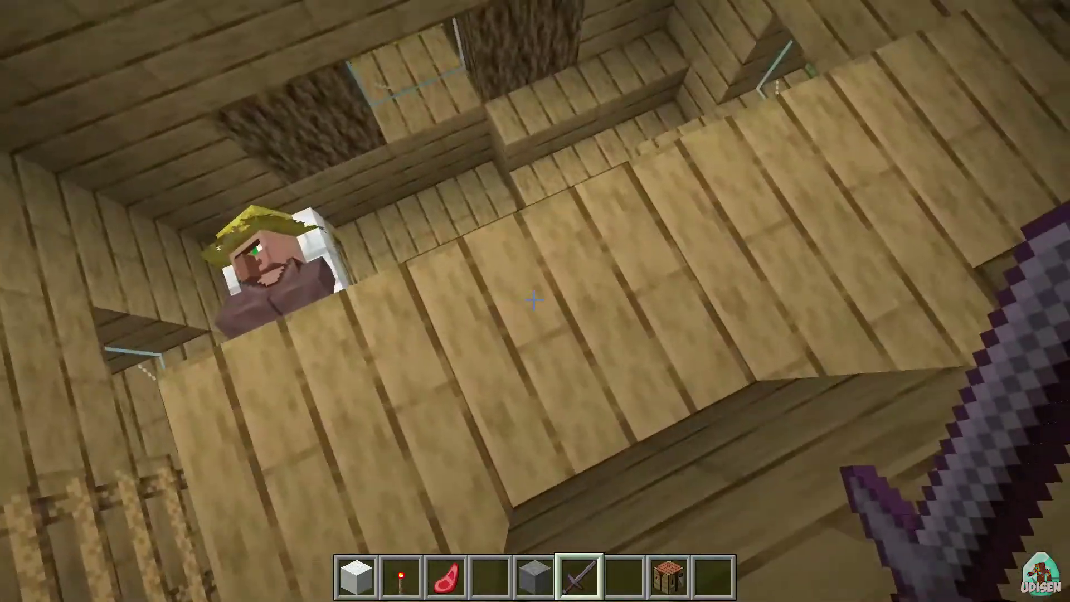
{"action": "key", "text": "w"}
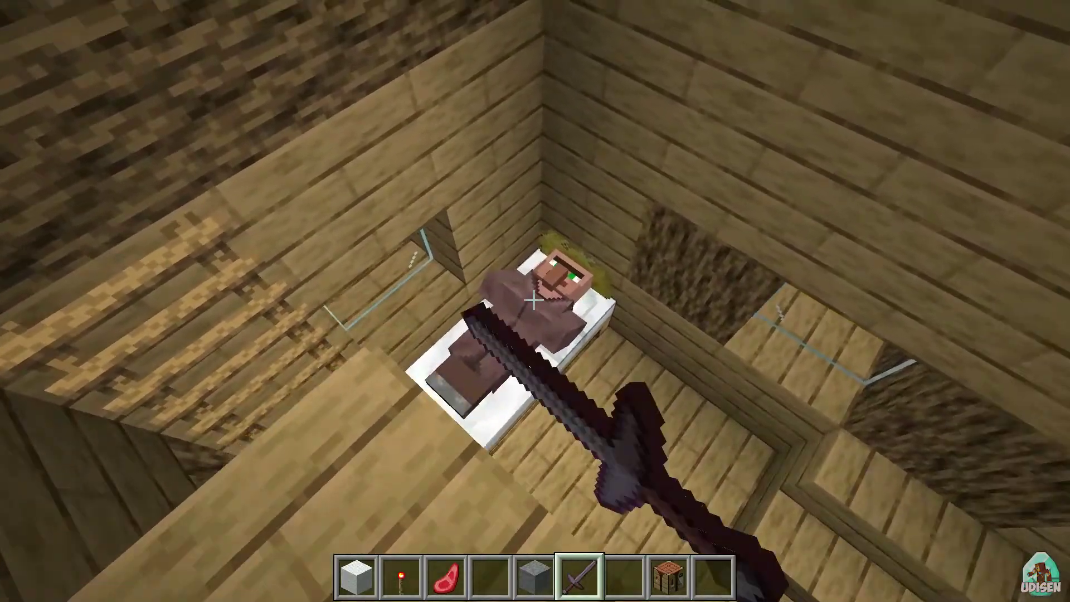
{"action": "left_click", "coordinate": [534, 301]}
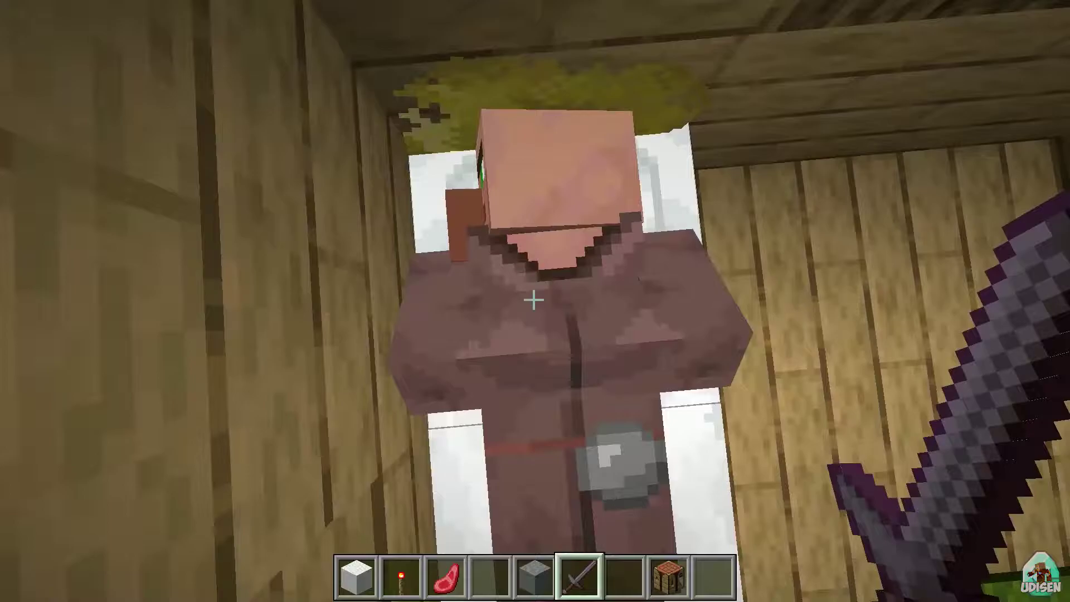
Break the farmer's bed to get him up, and hold the Netherite Sword again
{"action": "key", "text": "w"}
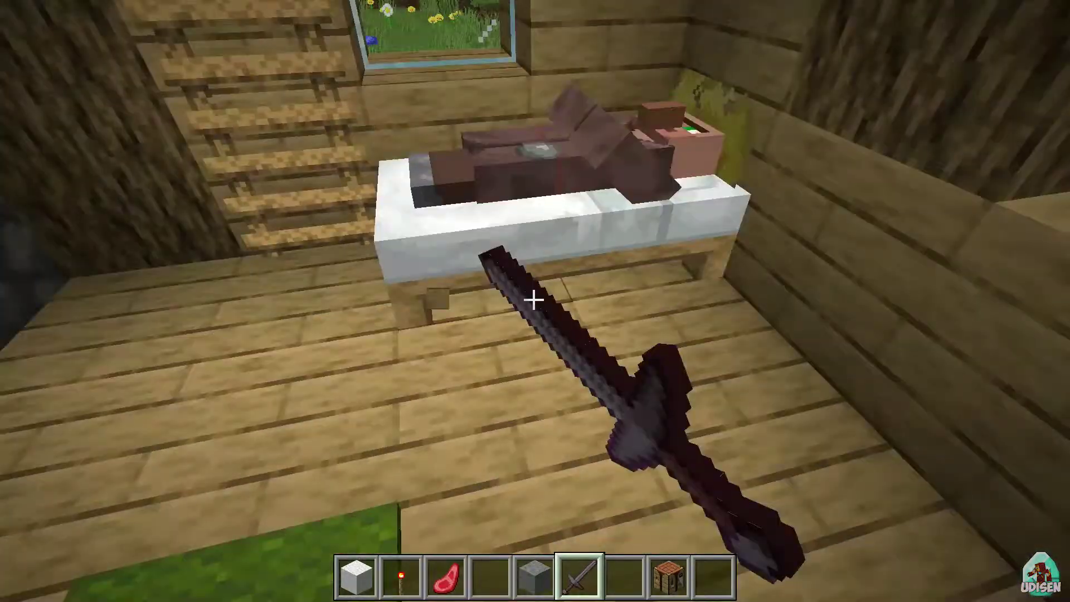
{"action": "left_click", "coordinate": [533, 301]}
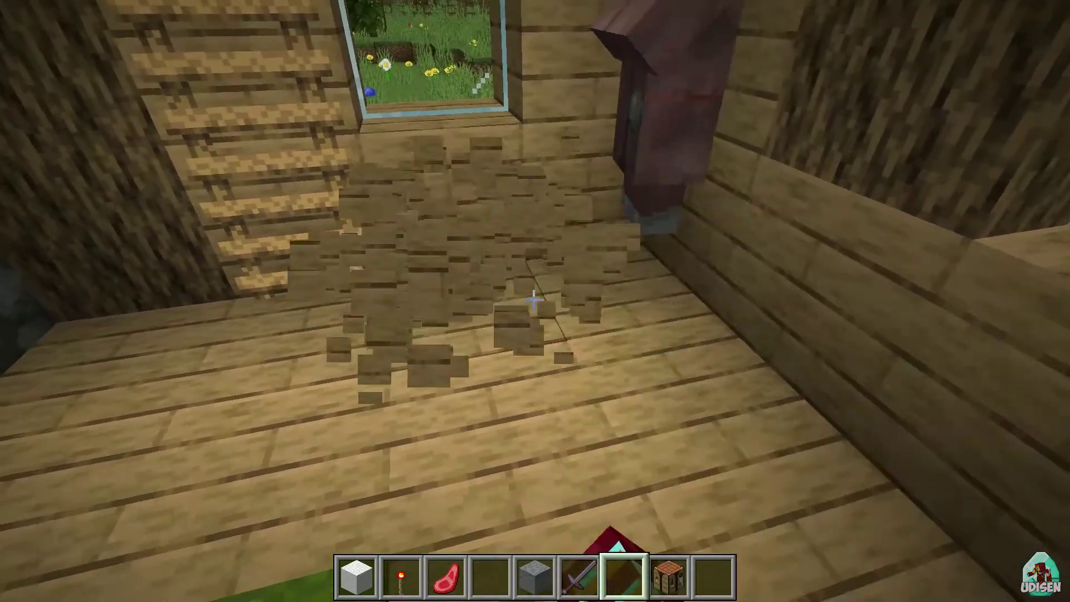
{"action": "key", "text": "5"}
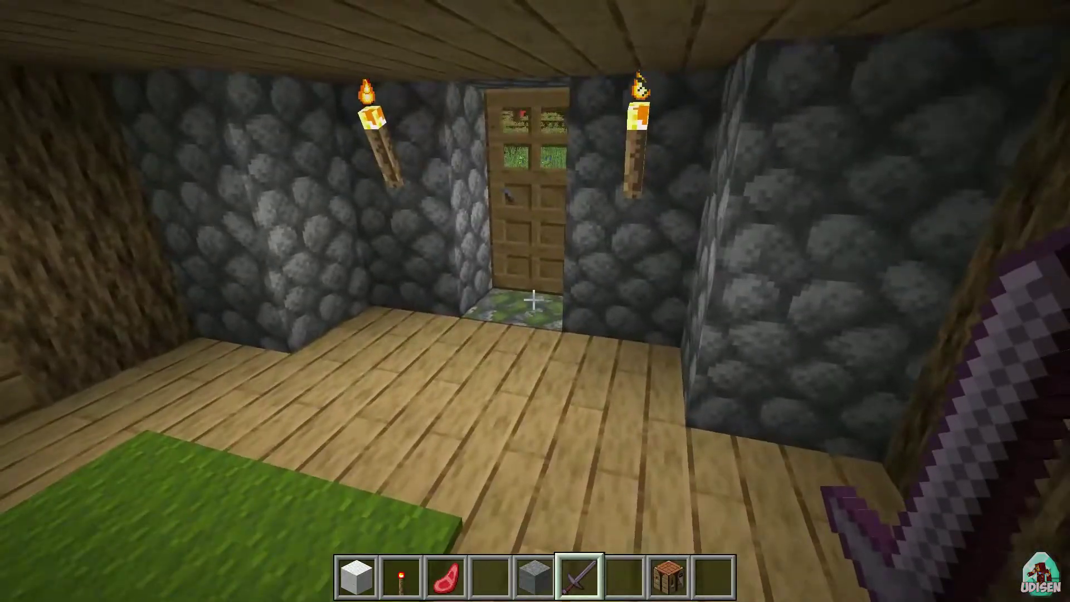
Leave the house, chase the farmer through the village and strike him with the Netherite Sword until he dies
{"action": "right_click", "coordinate": [533, 301]}
{"action": "key", "text": "w"}
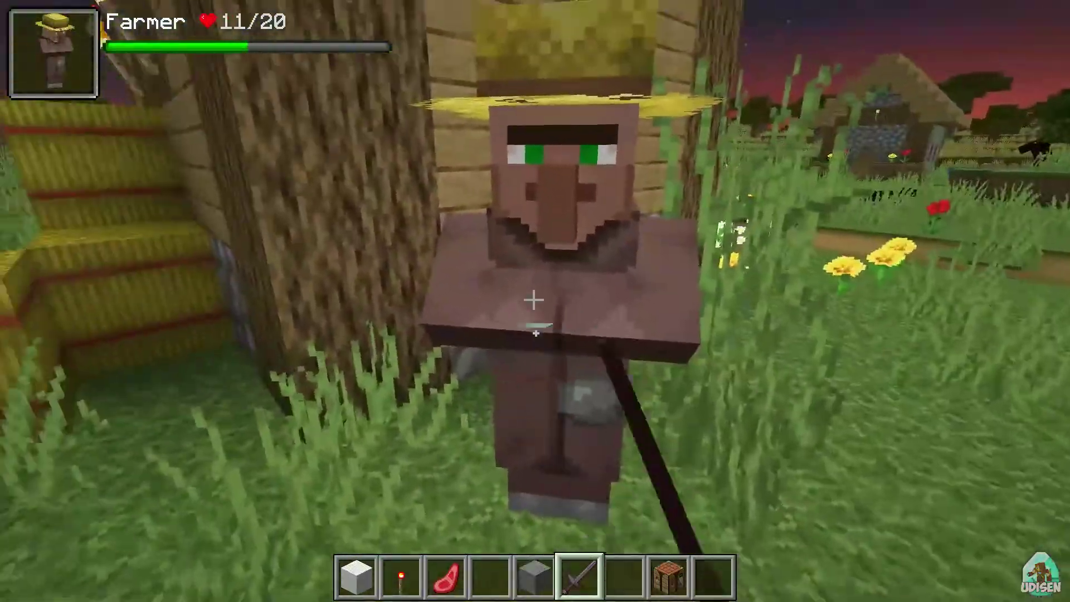
{"action": "left_click", "coordinate": [534, 301]}
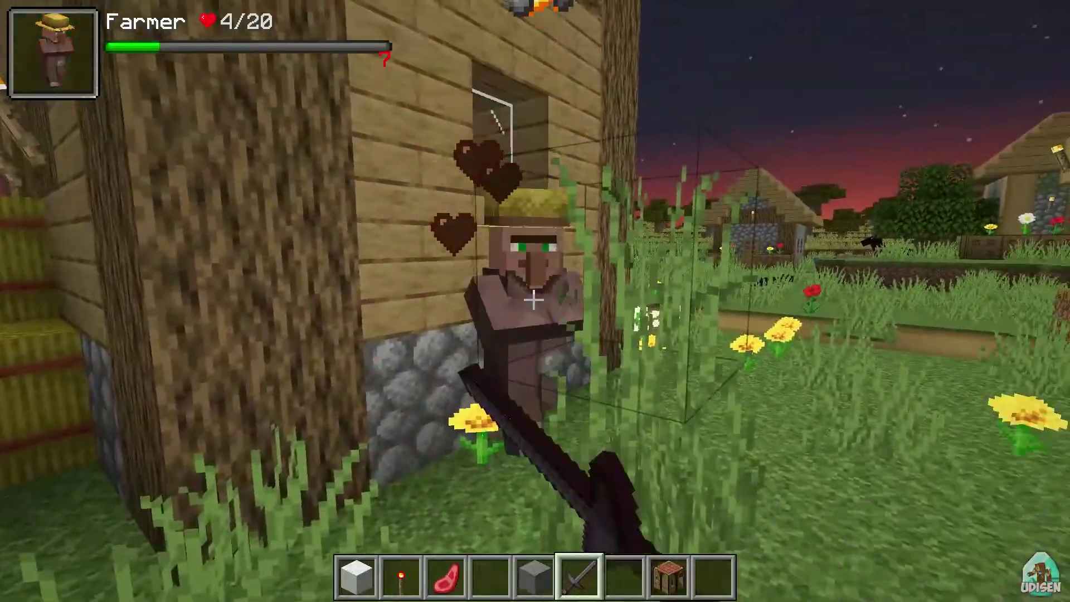
{"action": "key", "text": "w"}
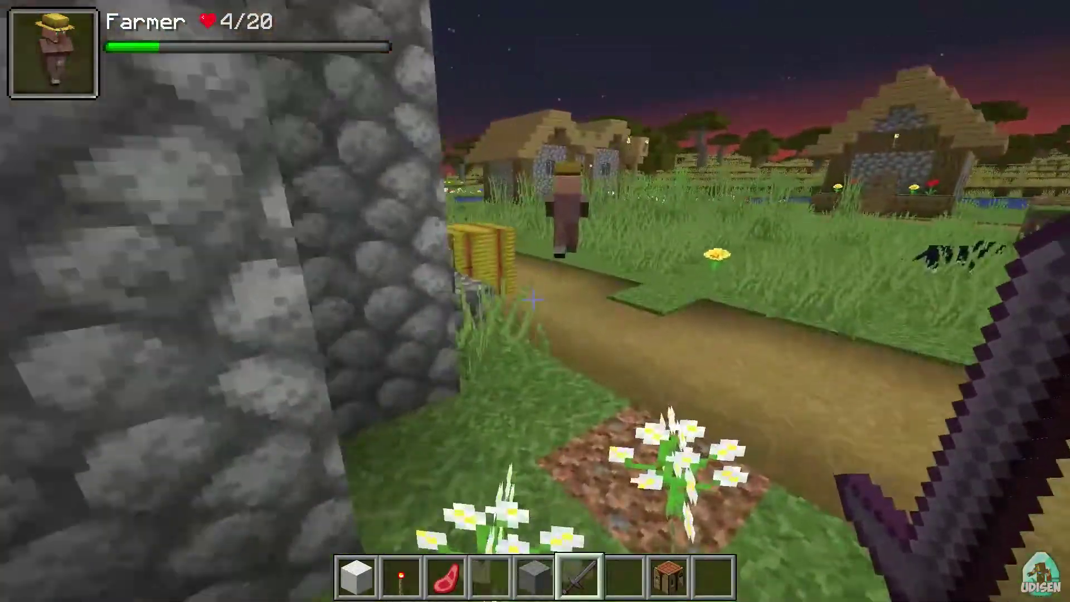
{"action": "key", "text": "w"}
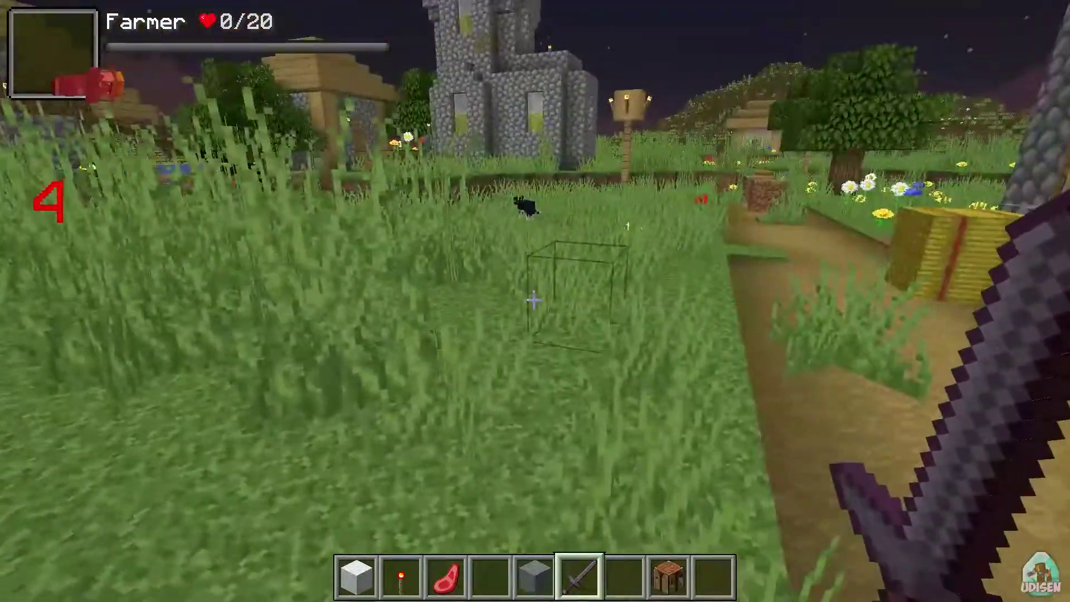
{"action": "key", "text": "w"}
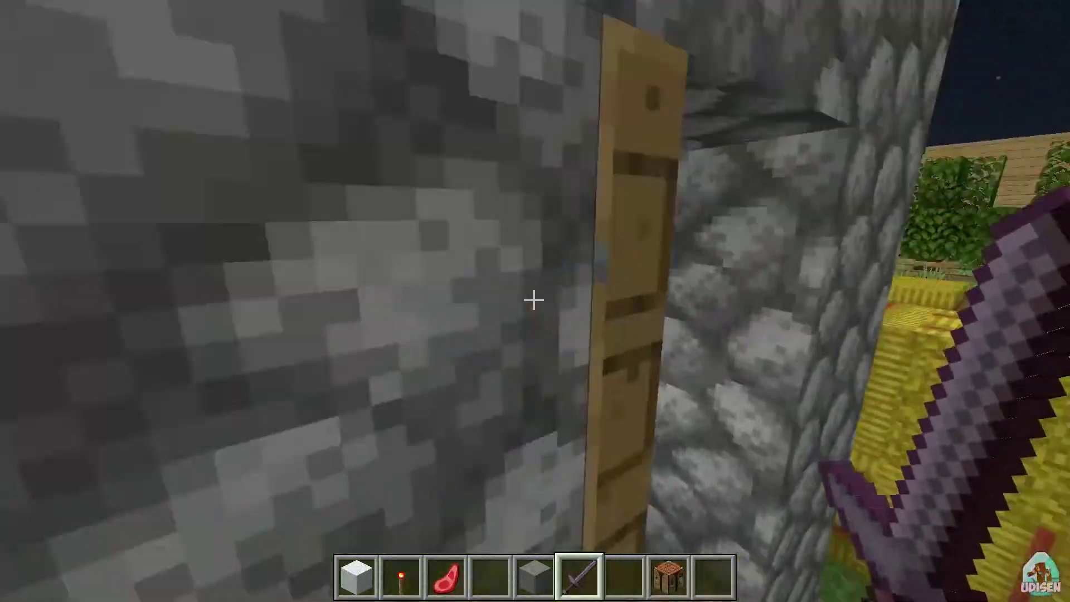